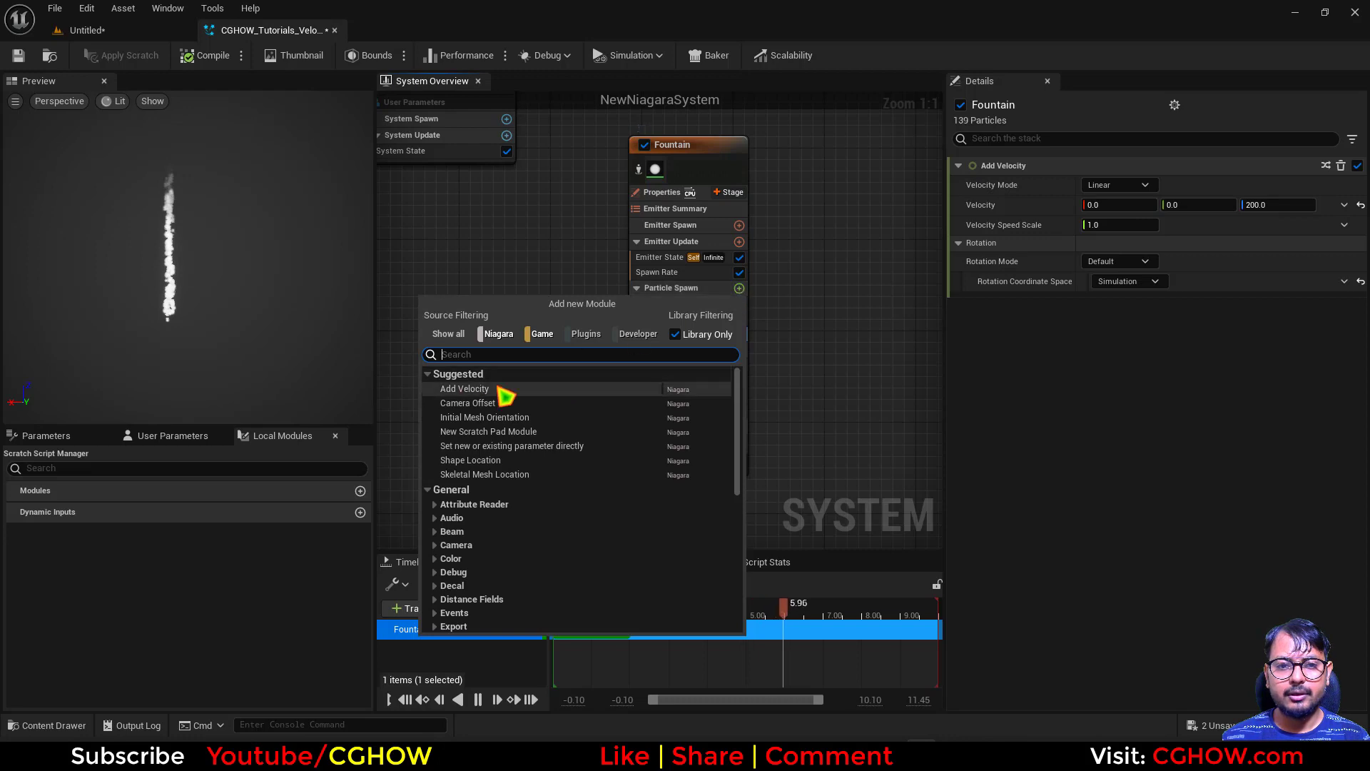
Step: Switch the Add Velocity module's velocity mode to From Point and raise its velocity speed to about 50.34
left_click(791, 317)
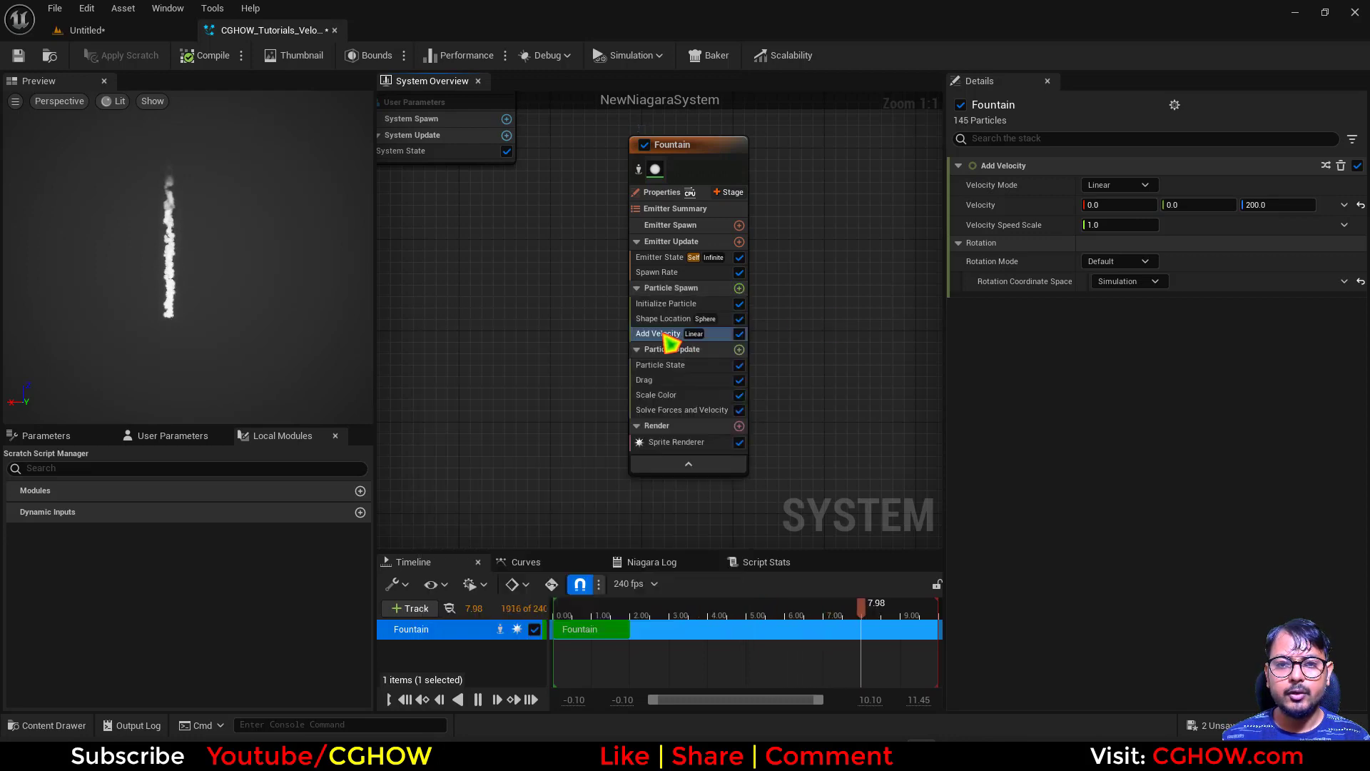
left_click(1136, 186)
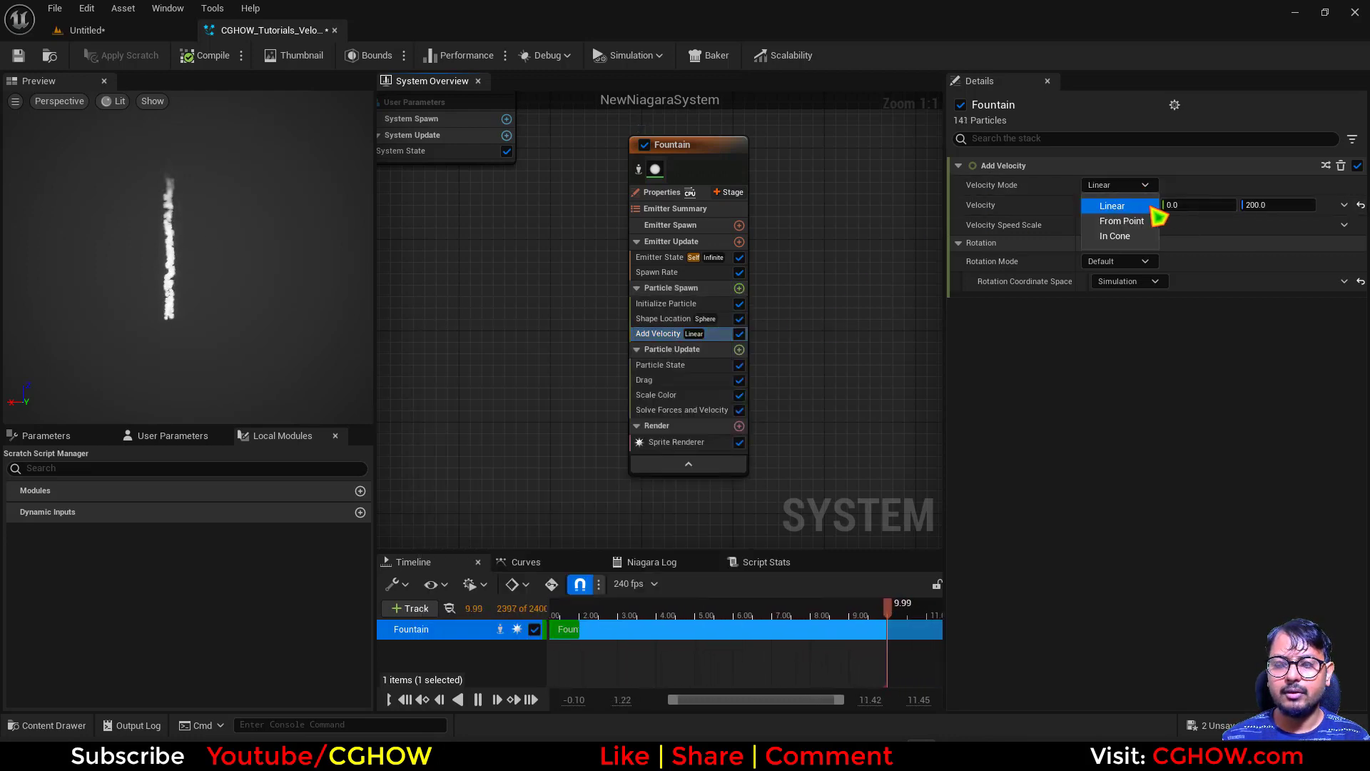
left_click(1122, 221)
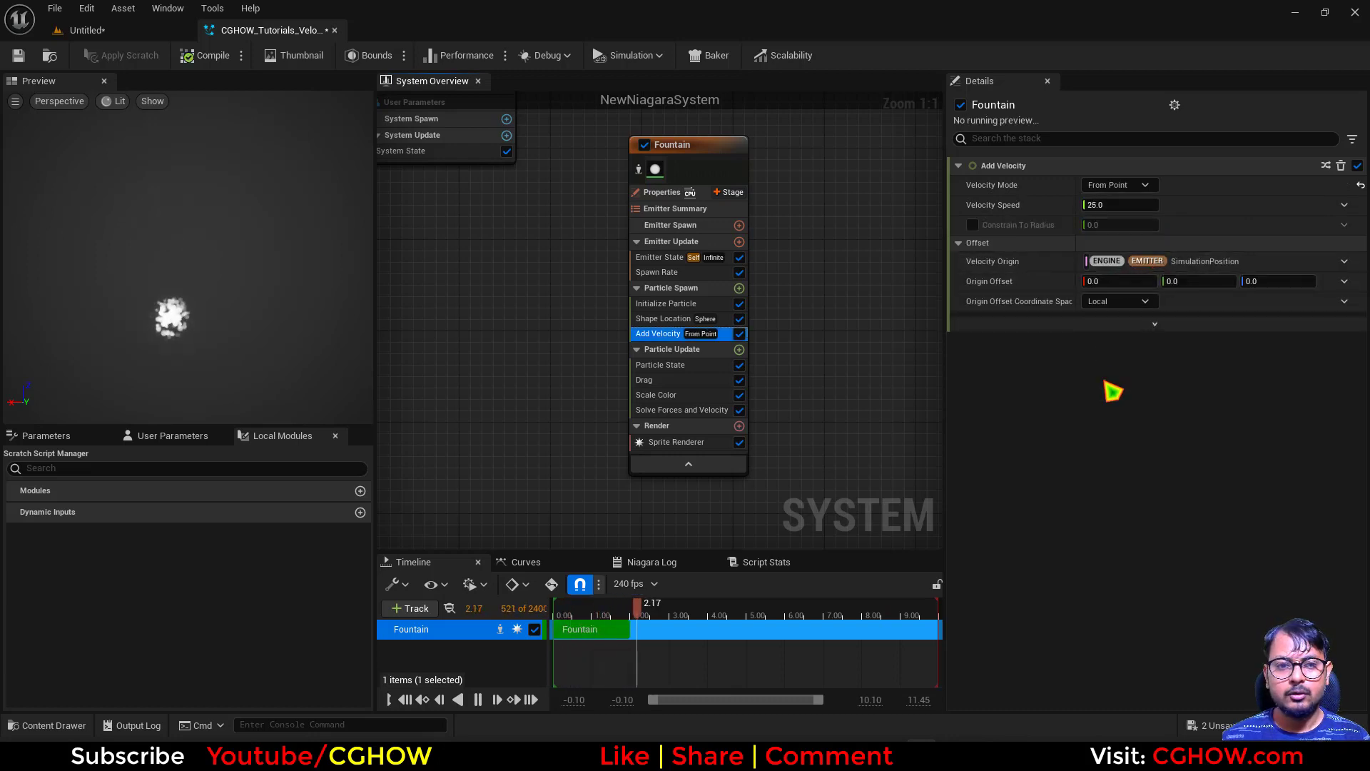
middle_click_drag(232, 307, 233, 259)
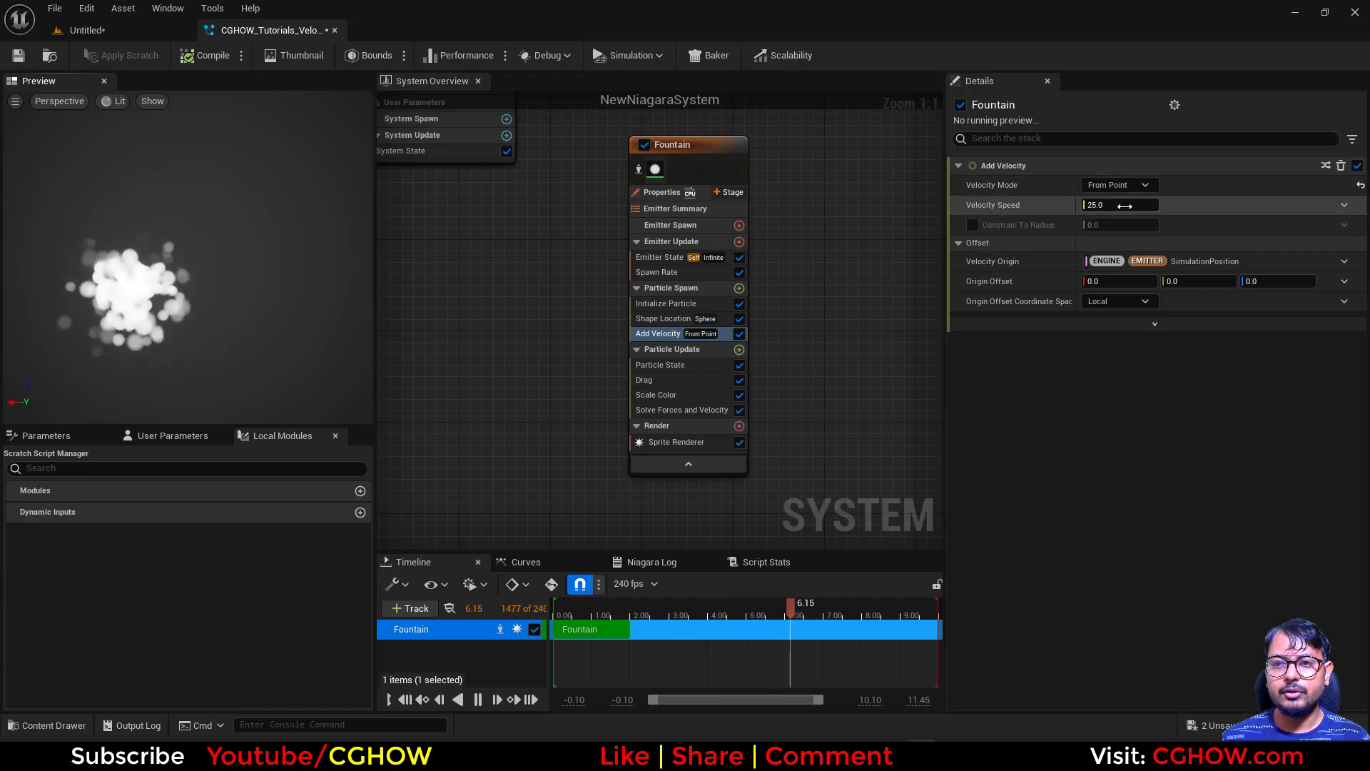
left_click_drag(1124, 205, 1160, 205)
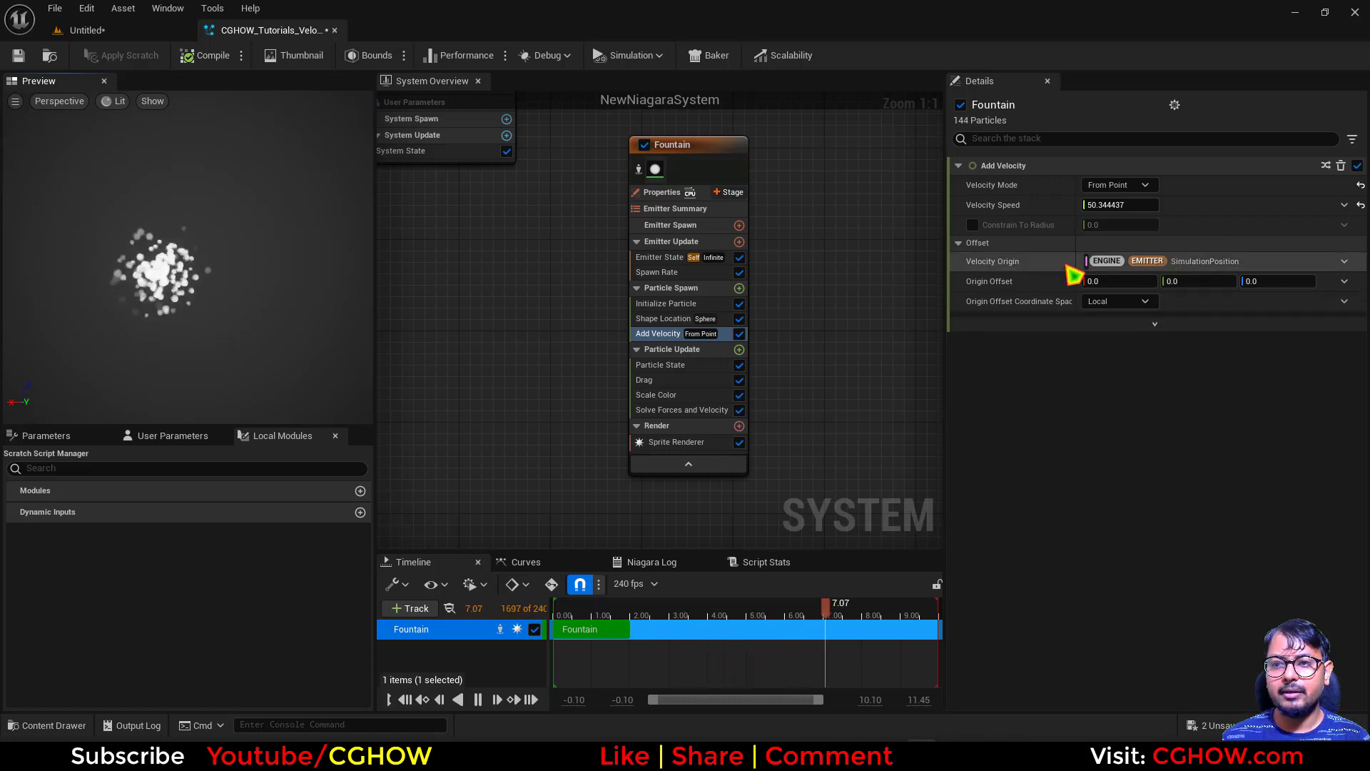
Step: Try Z origin offsets of 20 and -20 on the point velocity, and return the Z offset to 0
left_click(1285, 281)
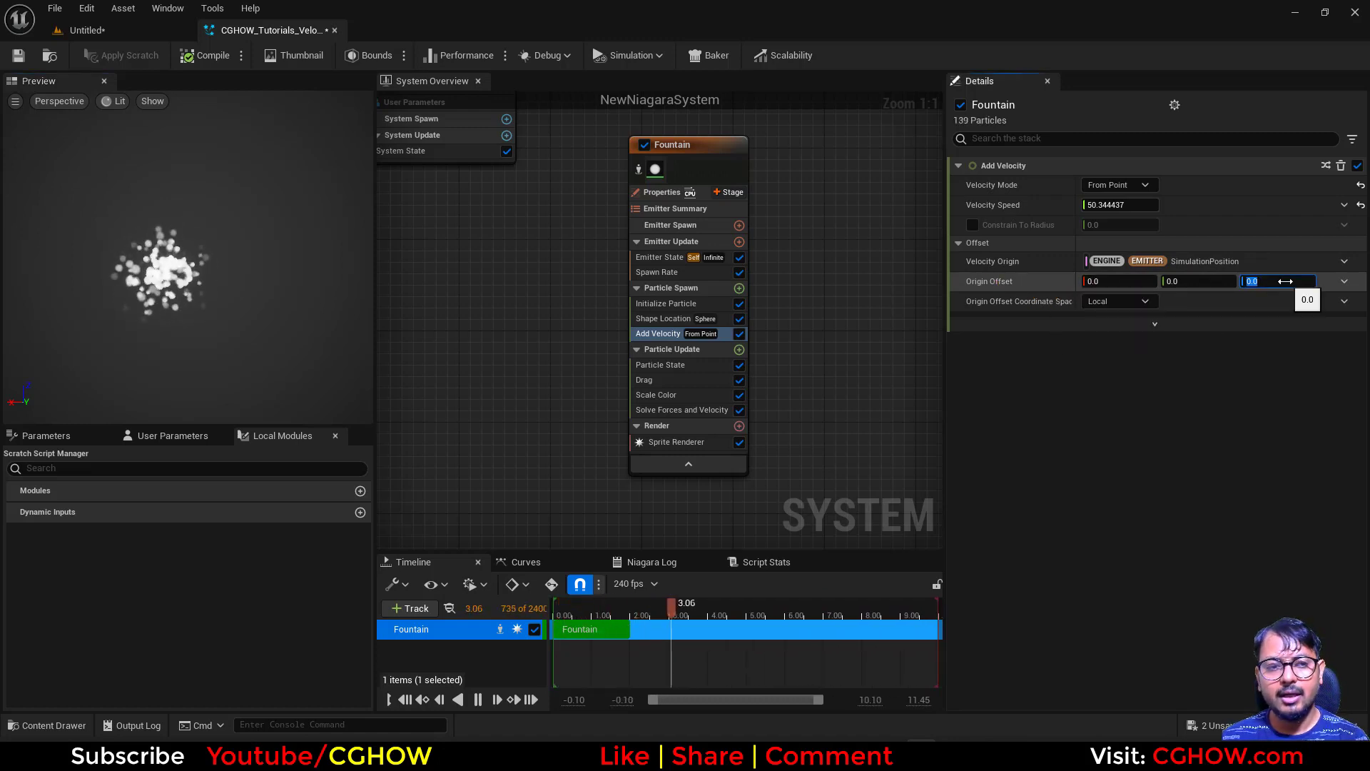
type("20")
key("Return")
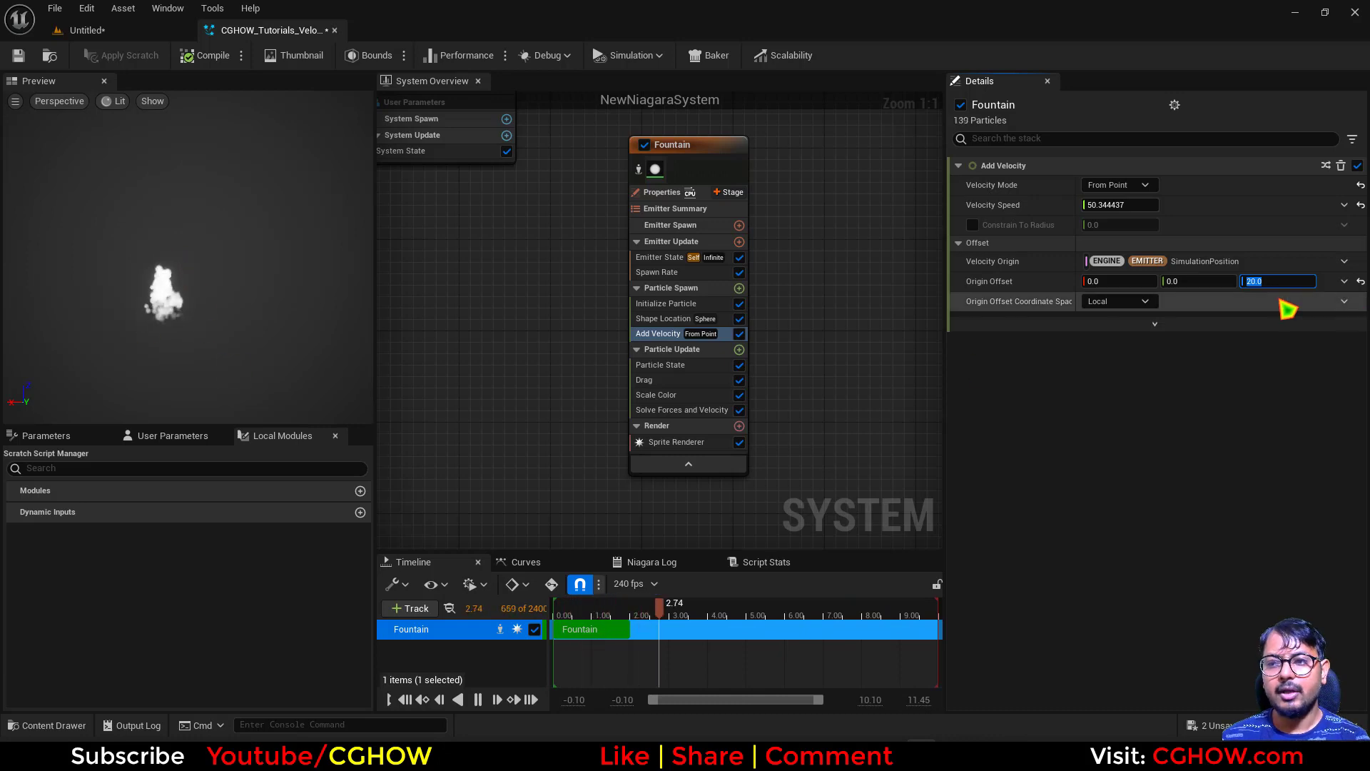
type("-20")
key("Return")
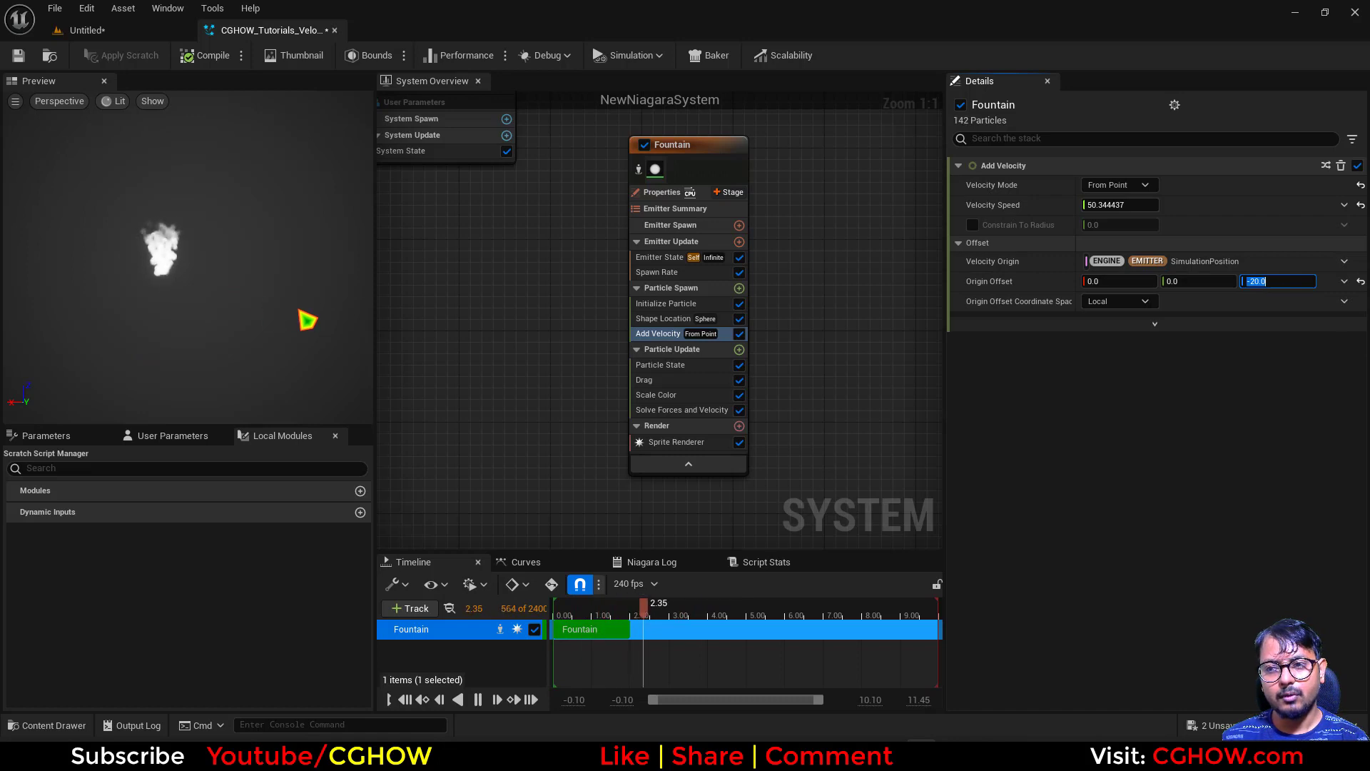
type("0")
key("Return")
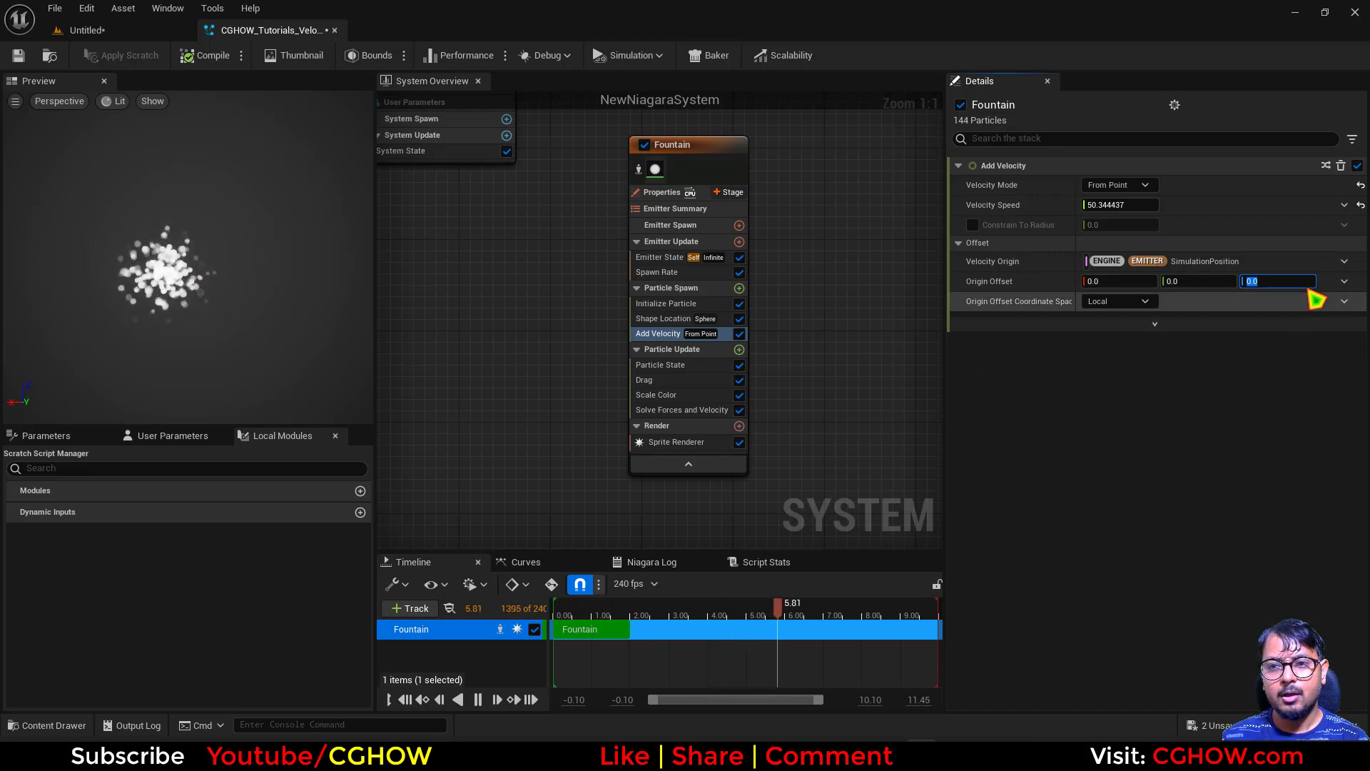
Step: Raise the point velocity speed to about 122.28 and enable Constrain To Radius with the default falloff exponent of 1.0
left_click_drag(1115, 212, 1098, 257)
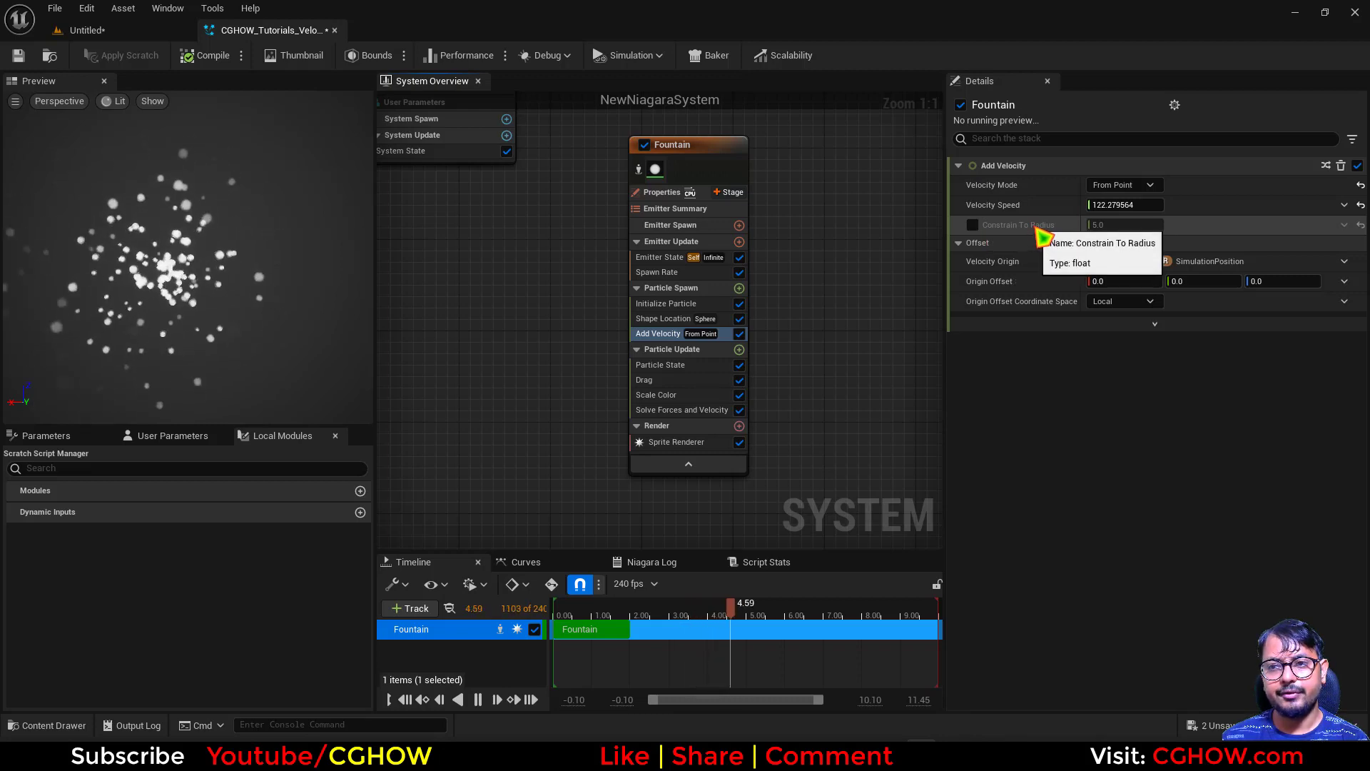
left_click(972, 224)
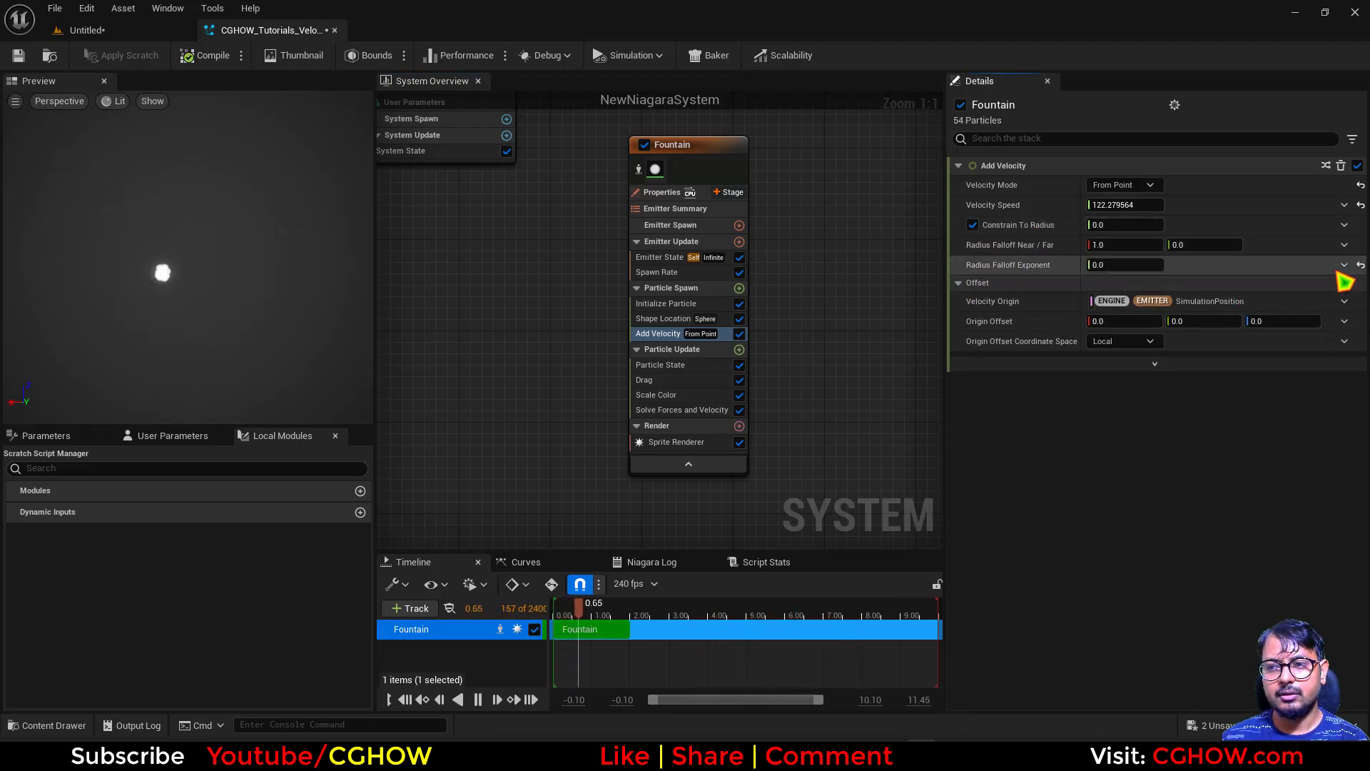
left_click(1361, 265)
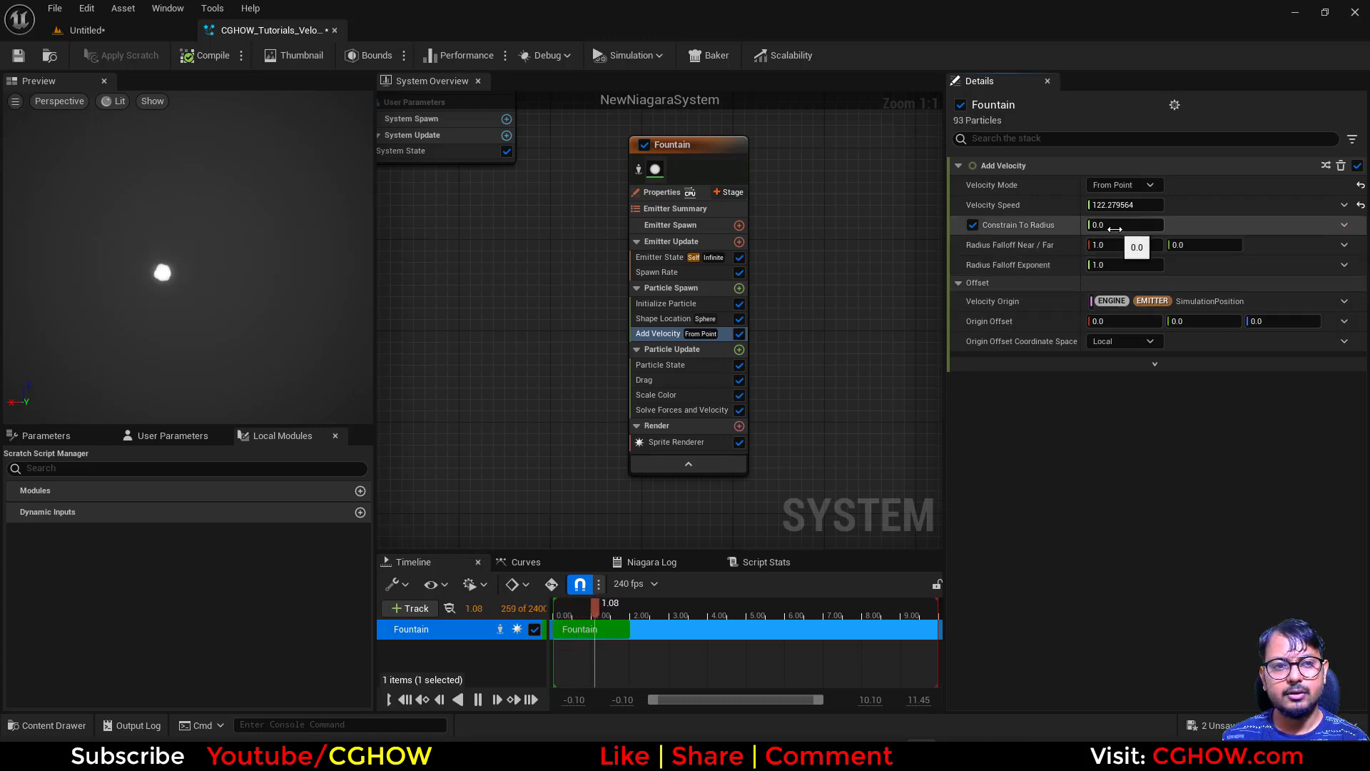
Step: Check the spawn sphere's radius in Shape Location and try Constrain To Radius values of 8 and 4 in Add Velocity
left_click(674, 320)
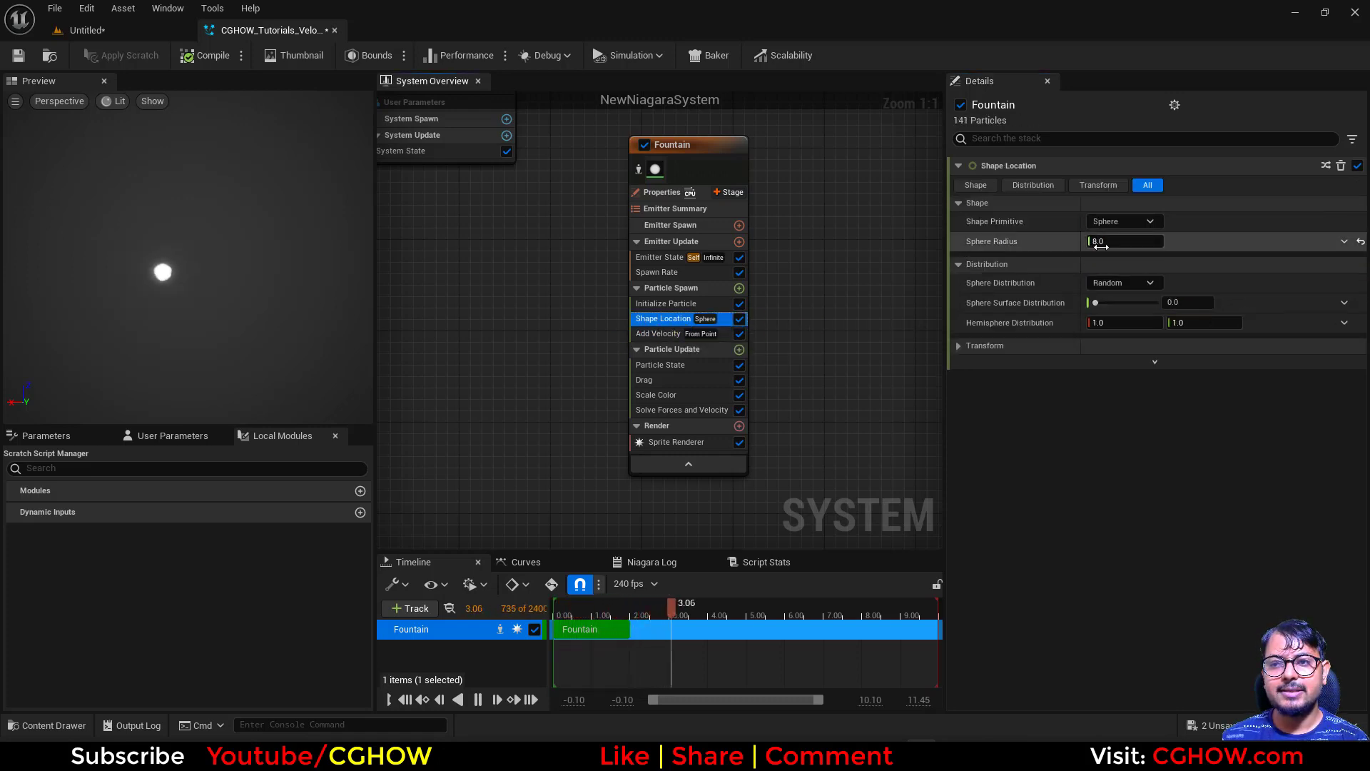
left_click(667, 334)
left_click(1113, 226)
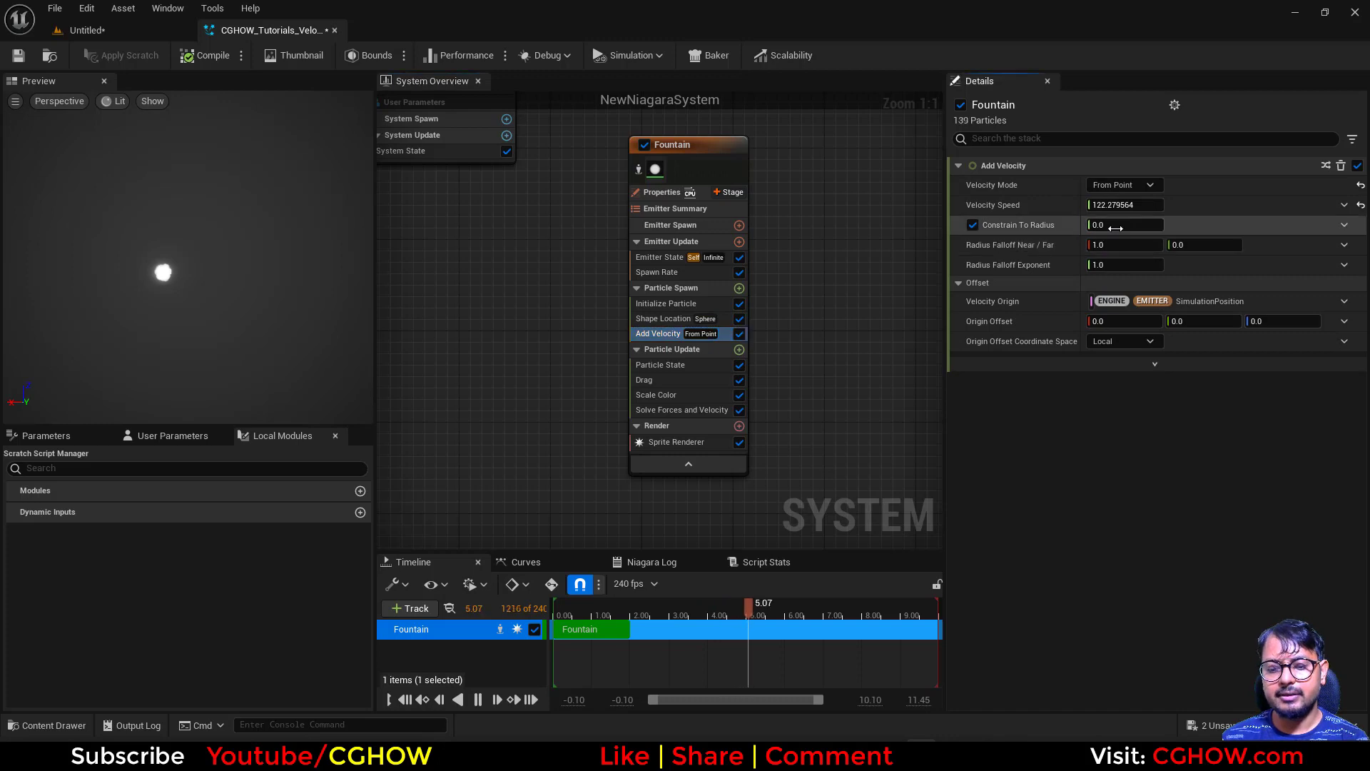
type("8")
key("Return")
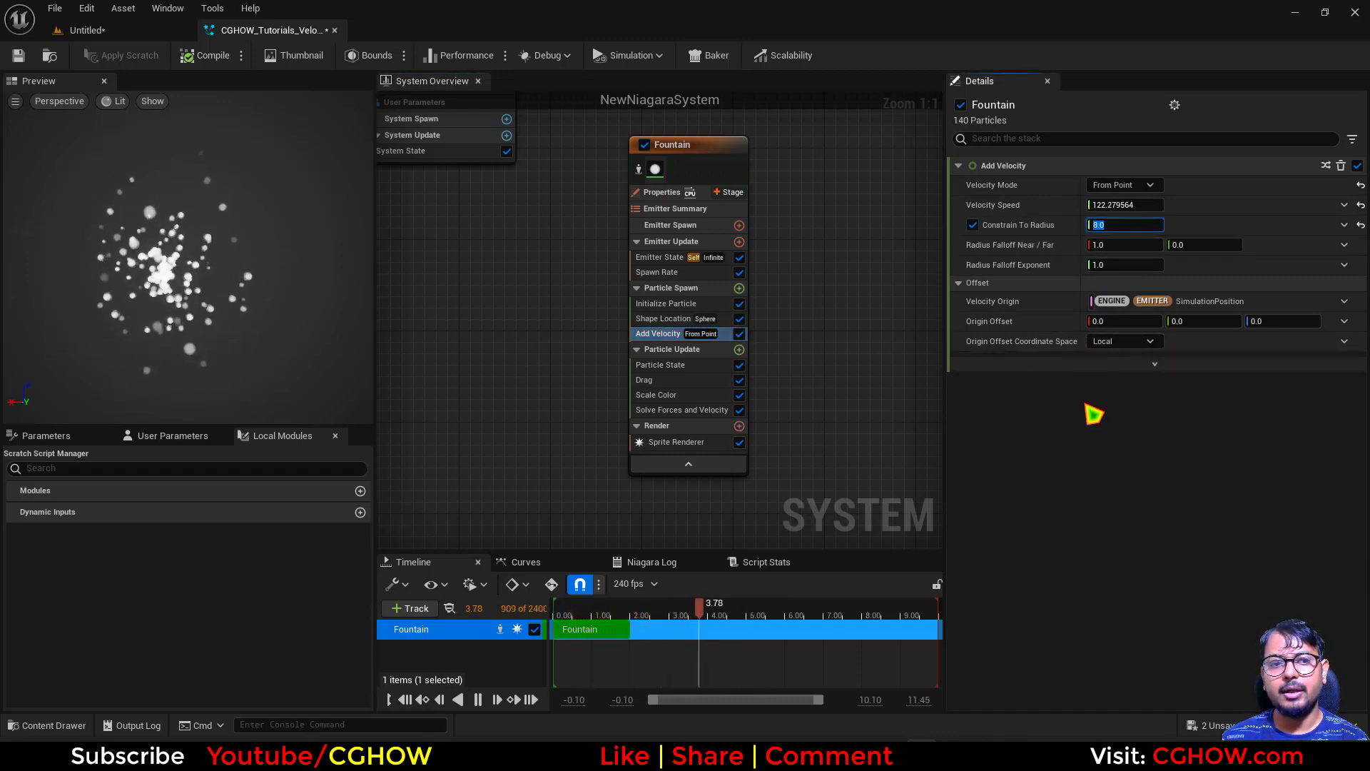
type("4")
key("Return")
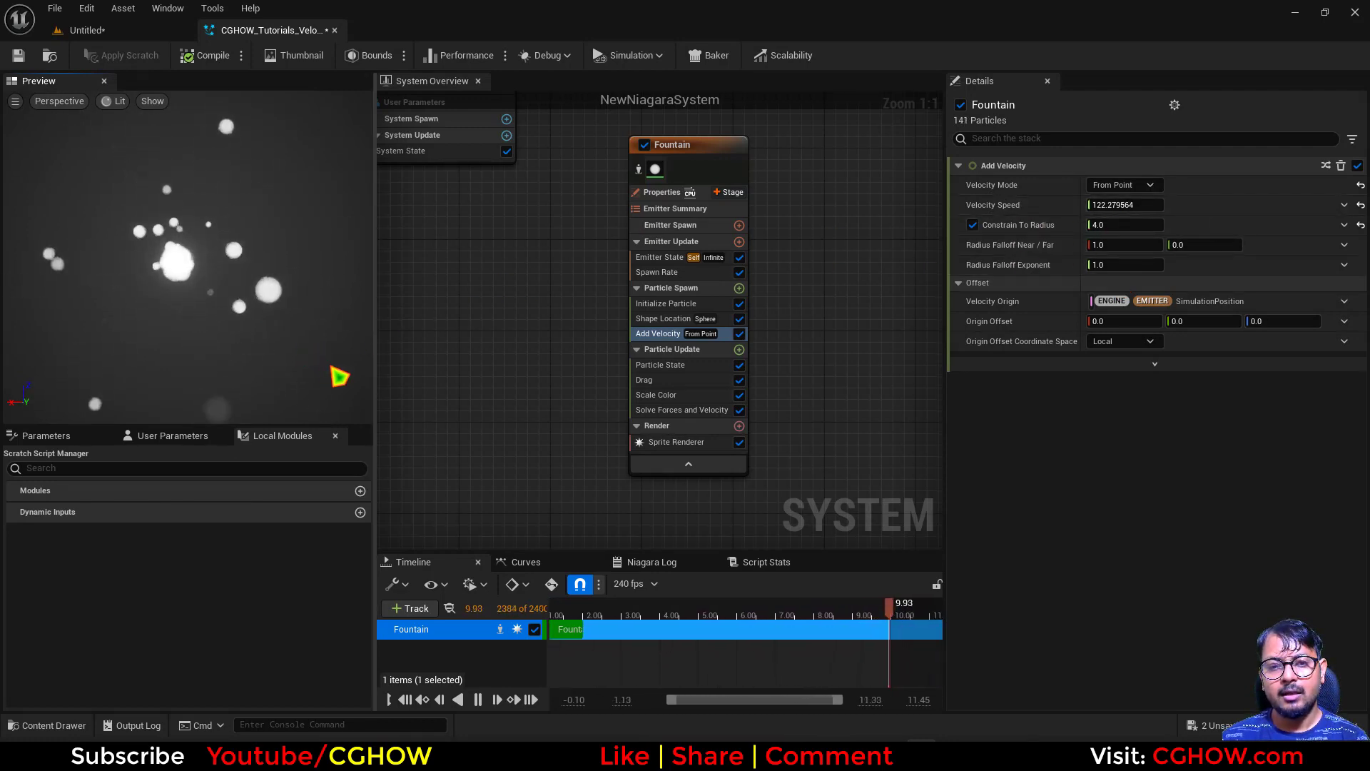
Step: Disable the Add Velocity module and change the Shape Location primitive to Box / Plane in Plane mode
left_click(739, 333)
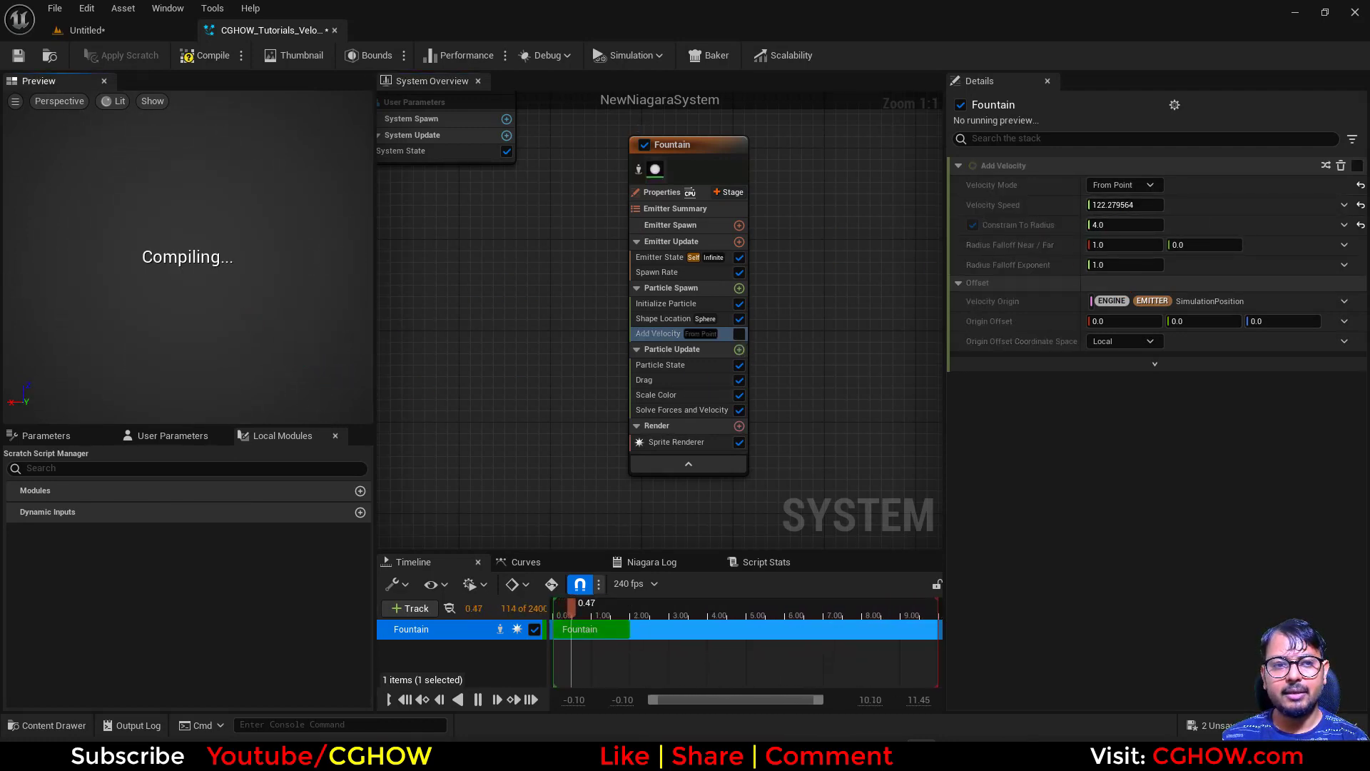
left_click(667, 318)
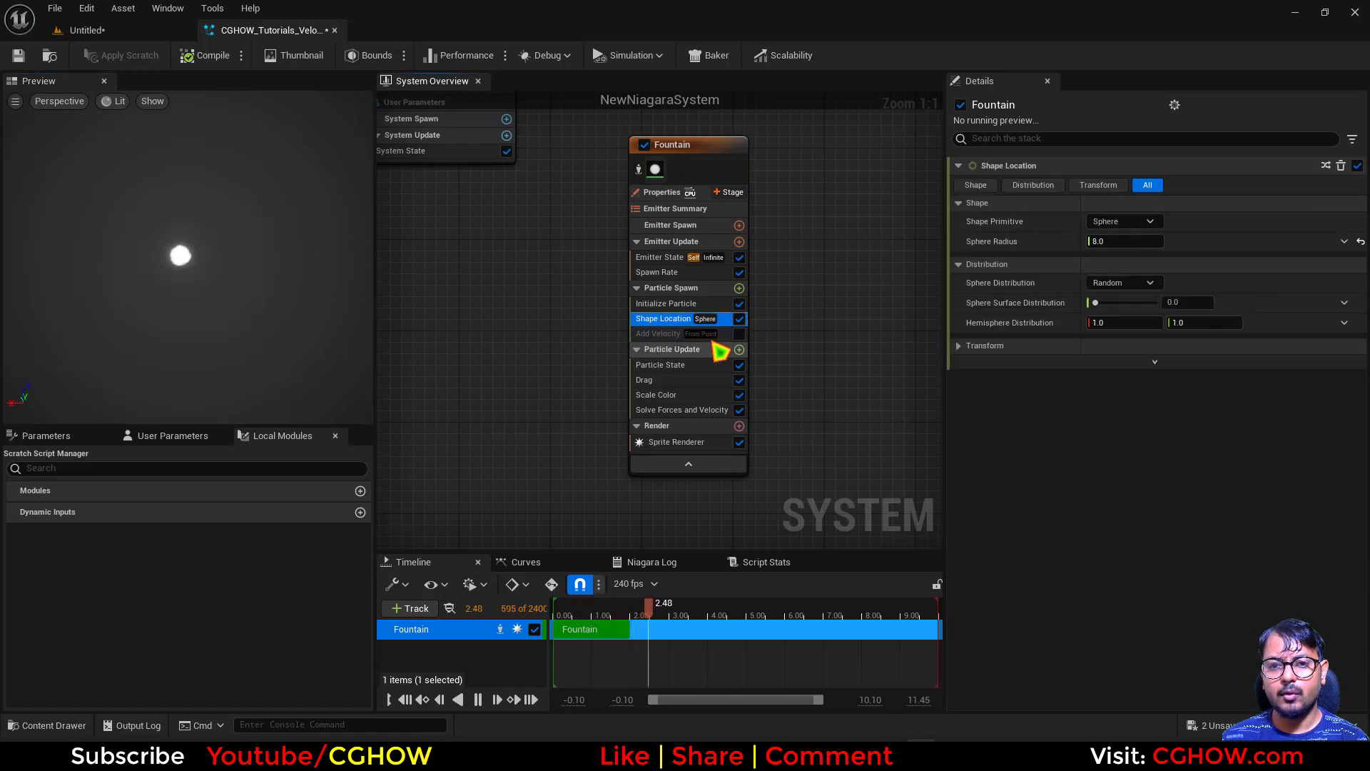
left_click(1134, 222)
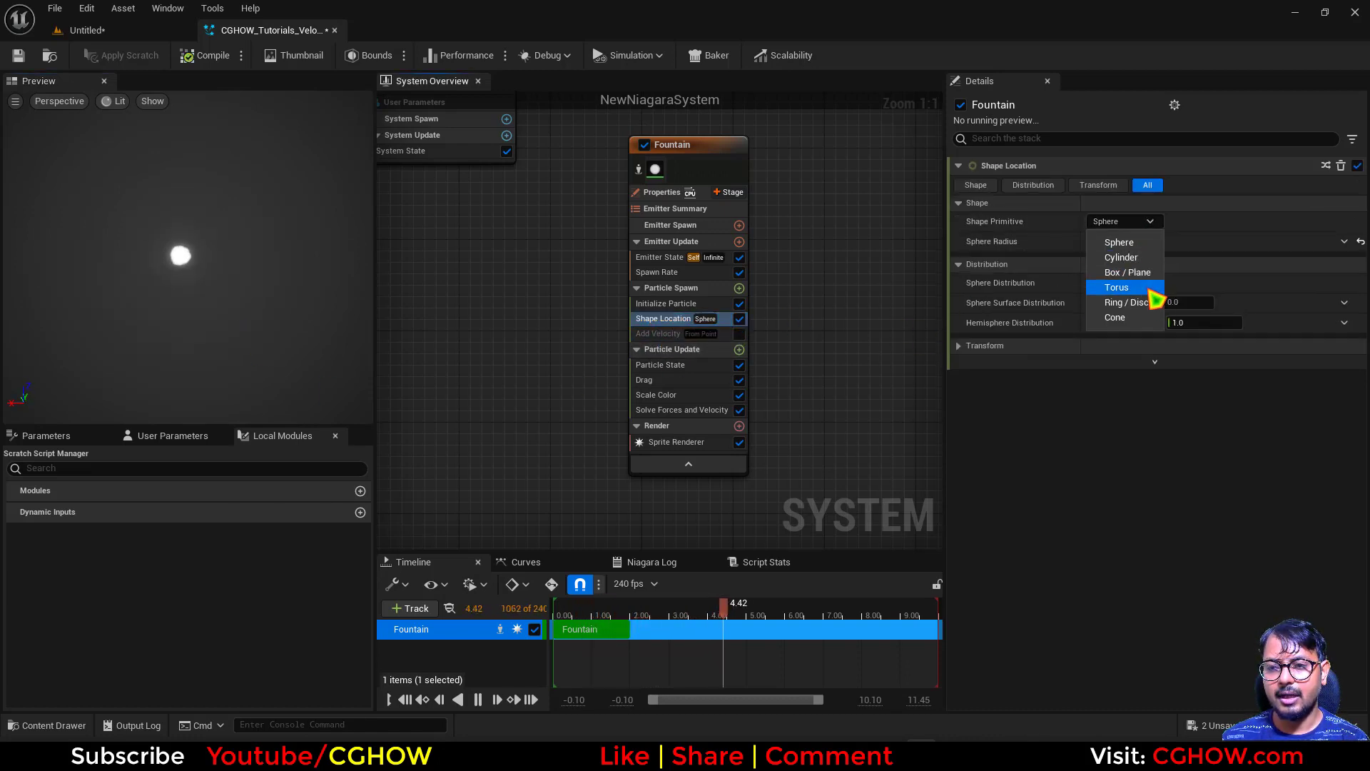
left_click(1135, 272)
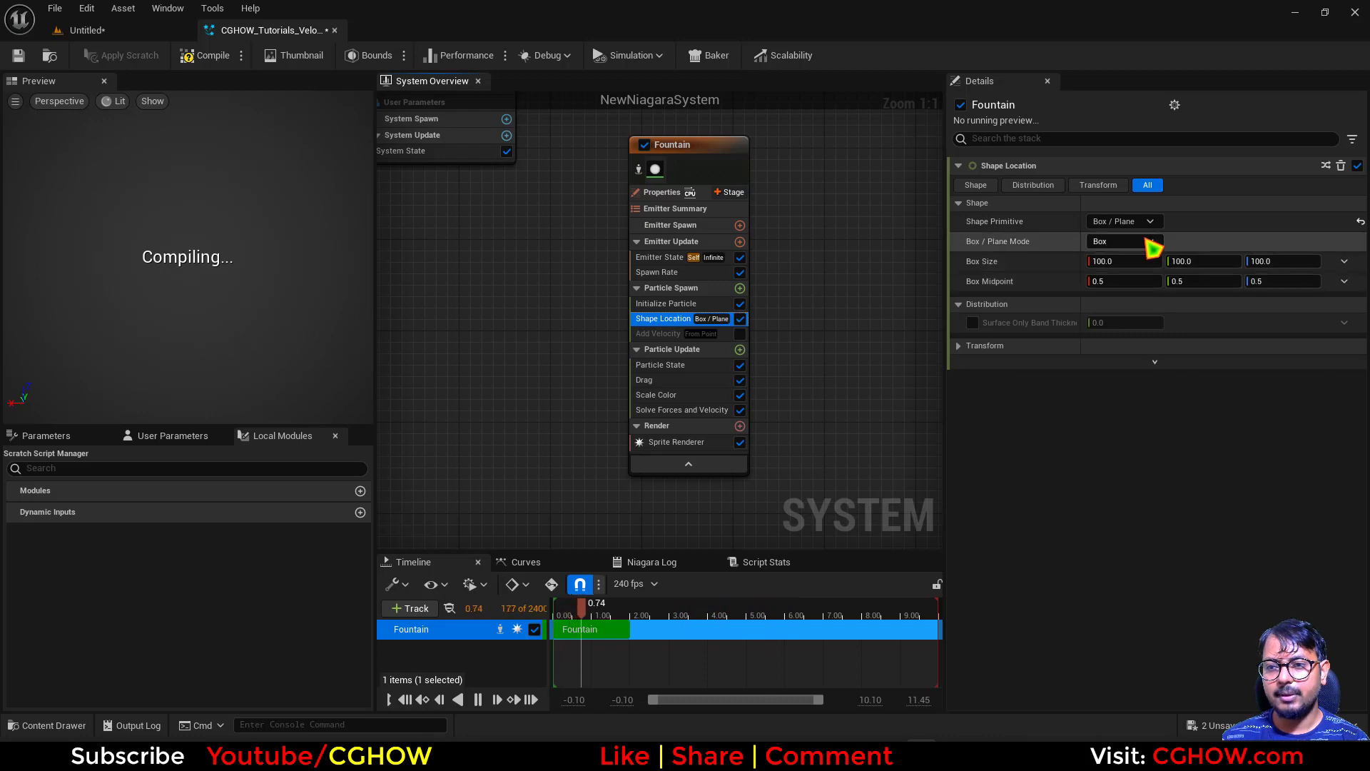
left_click(1150, 241)
left_click(1140, 278)
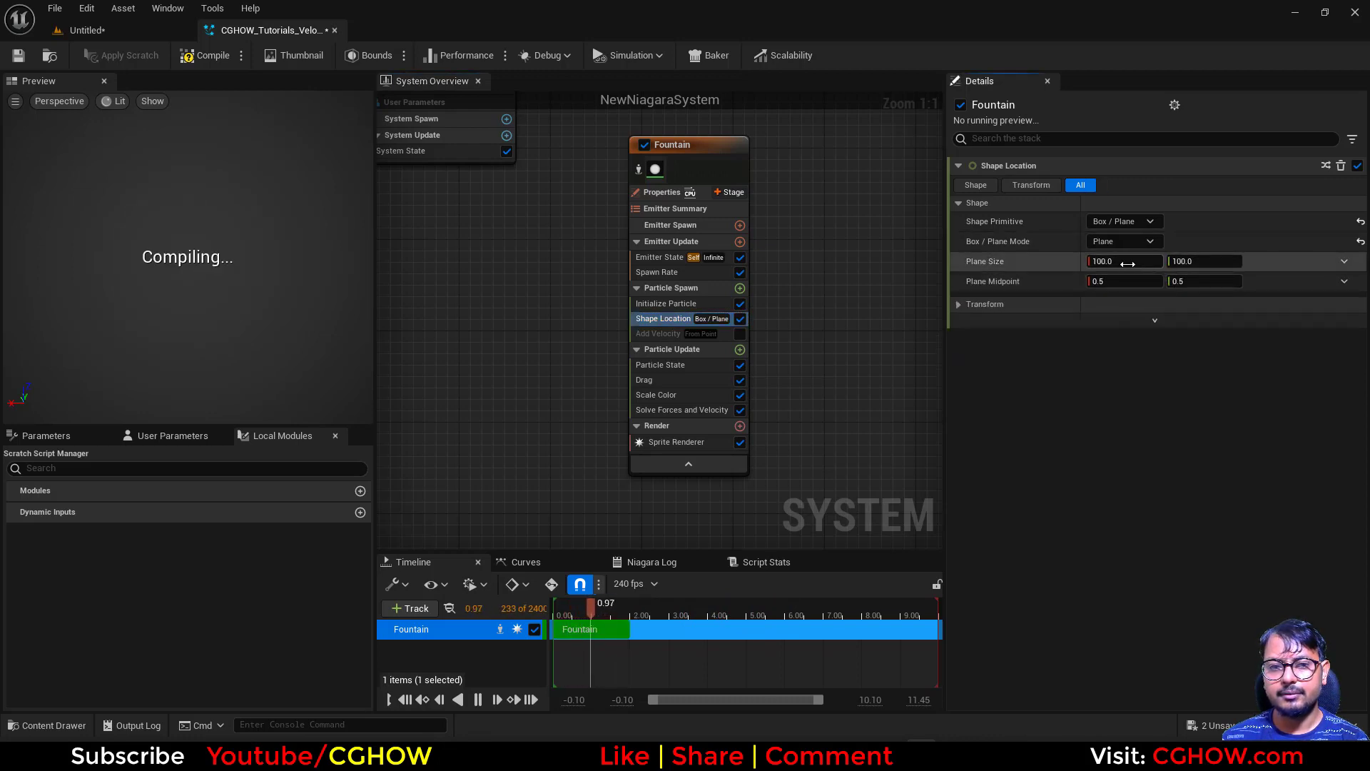
Step: Set the spawn plane's size to 200 by 200 and raise the emitter's spawn rate to over 1000
type("200")
key("Tab")
type("200")
key("Return")
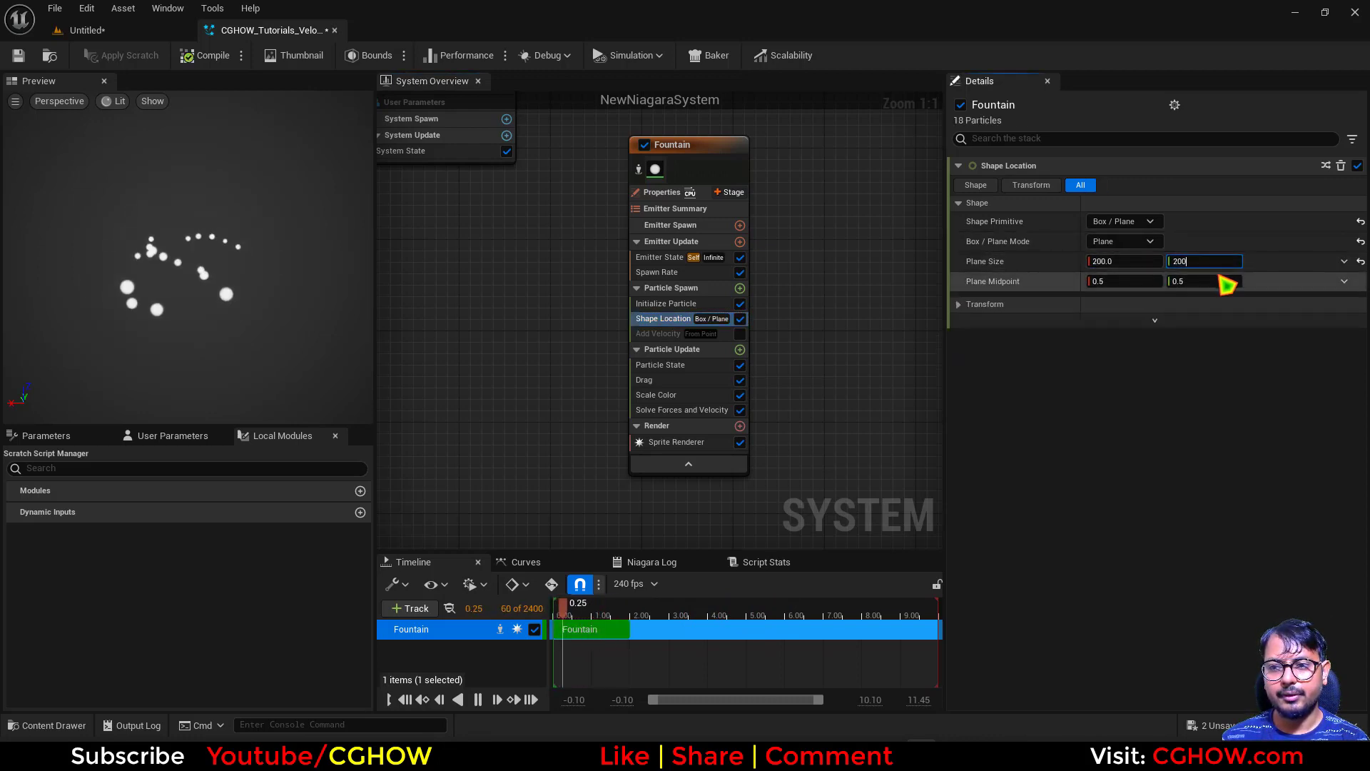
left_click(655, 272)
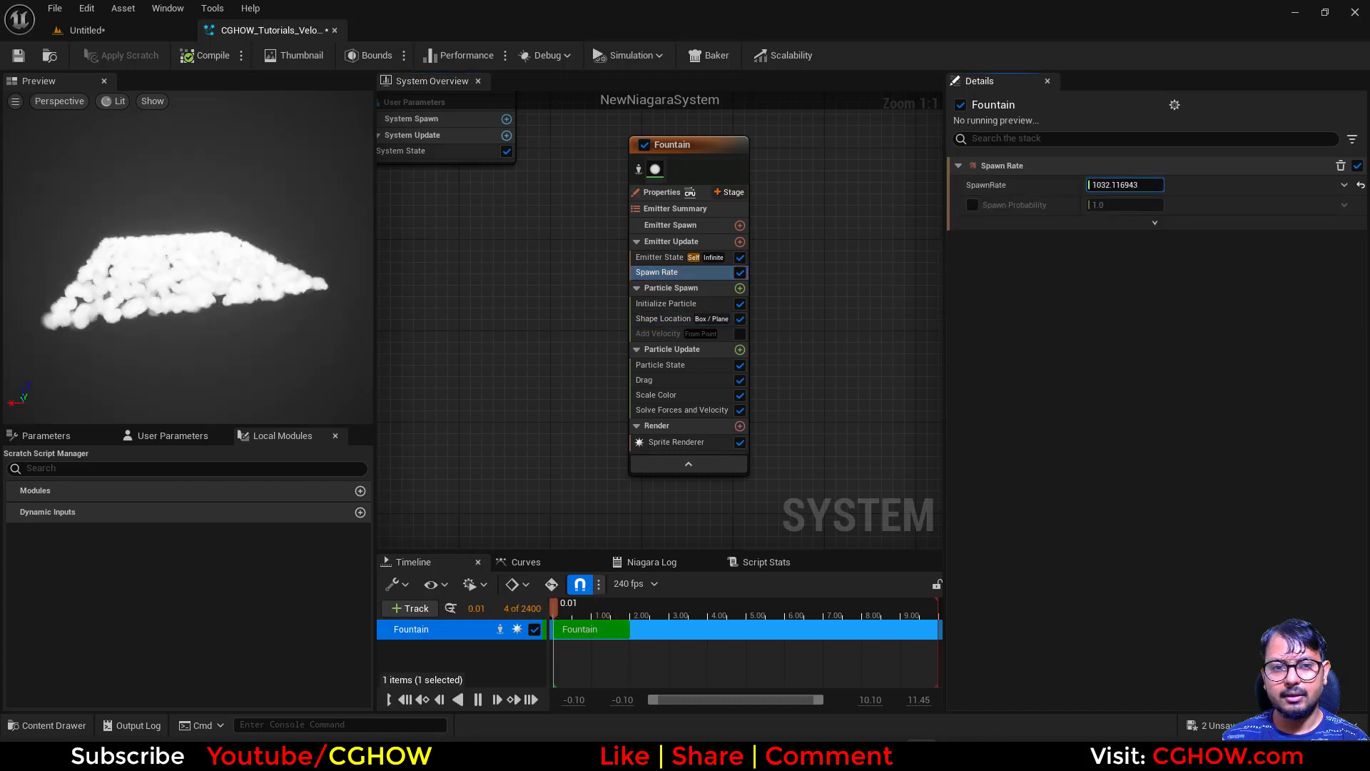
Step: In Initialize Particle, set the mass mode to Unset and give the sprites a uniform size of 5
left_click(678, 303)
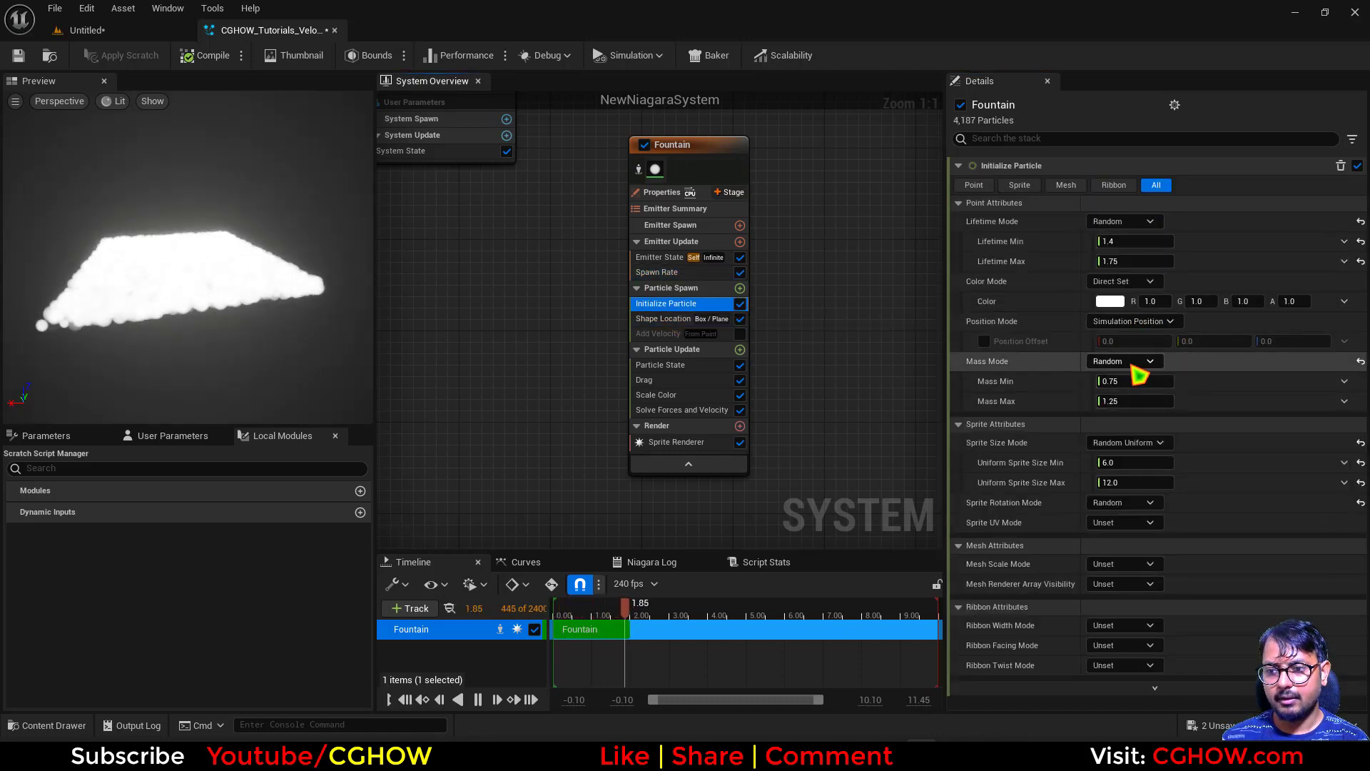
left_click(1135, 361)
left_click(1160, 384)
left_click(1122, 402)
left_click(1134, 438)
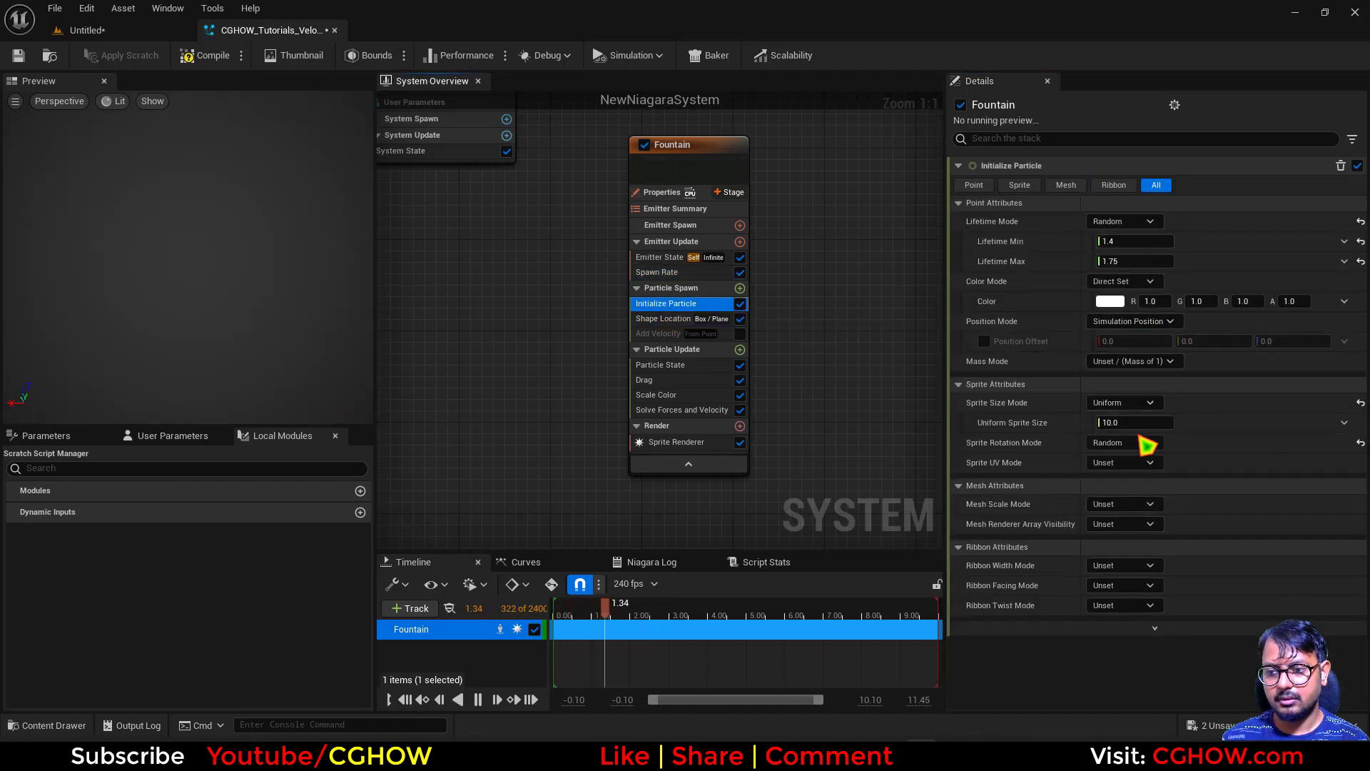
left_click(1132, 423)
type("5")
key("Return")
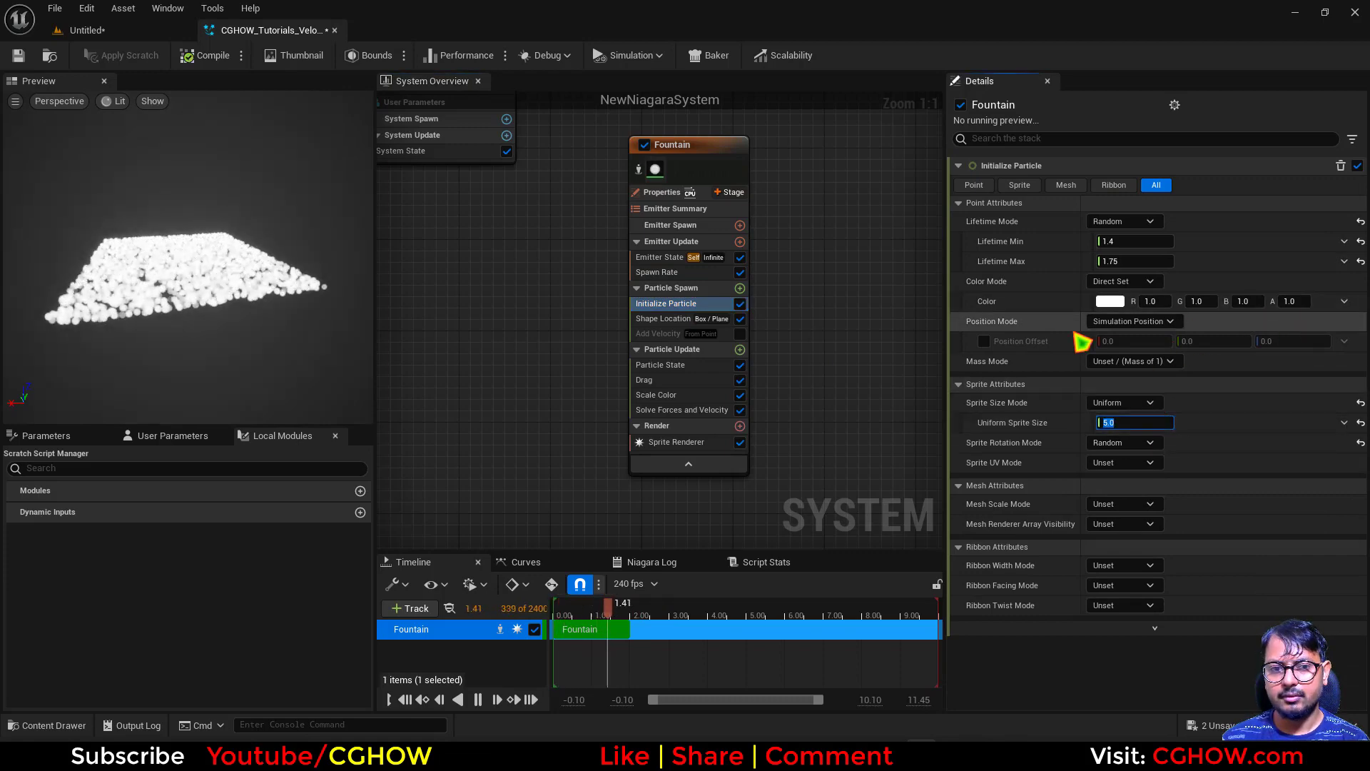
Step: Re-enable the Add Velocity module and compare the particle motion with Constrain To Radius off and on
left_click_drag(225, 306, 223, 378)
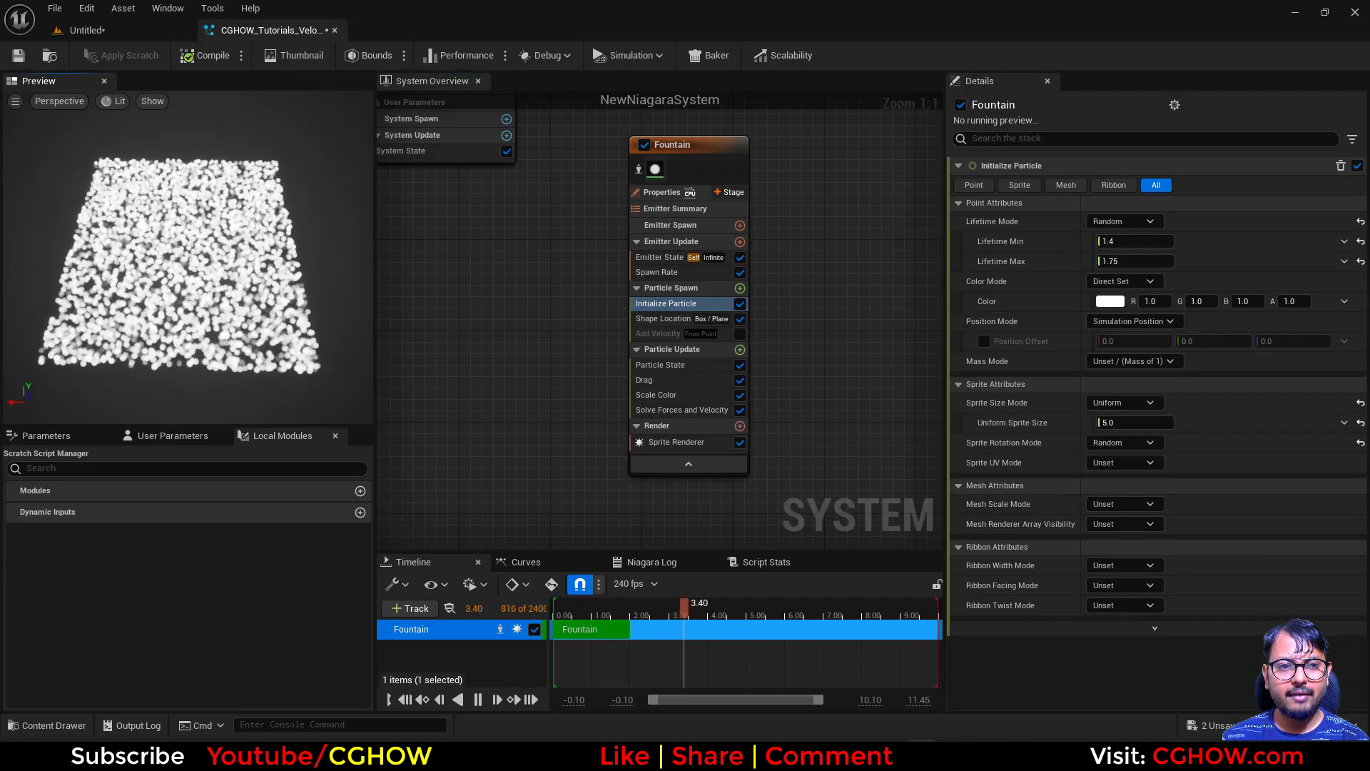
left_click(740, 333)
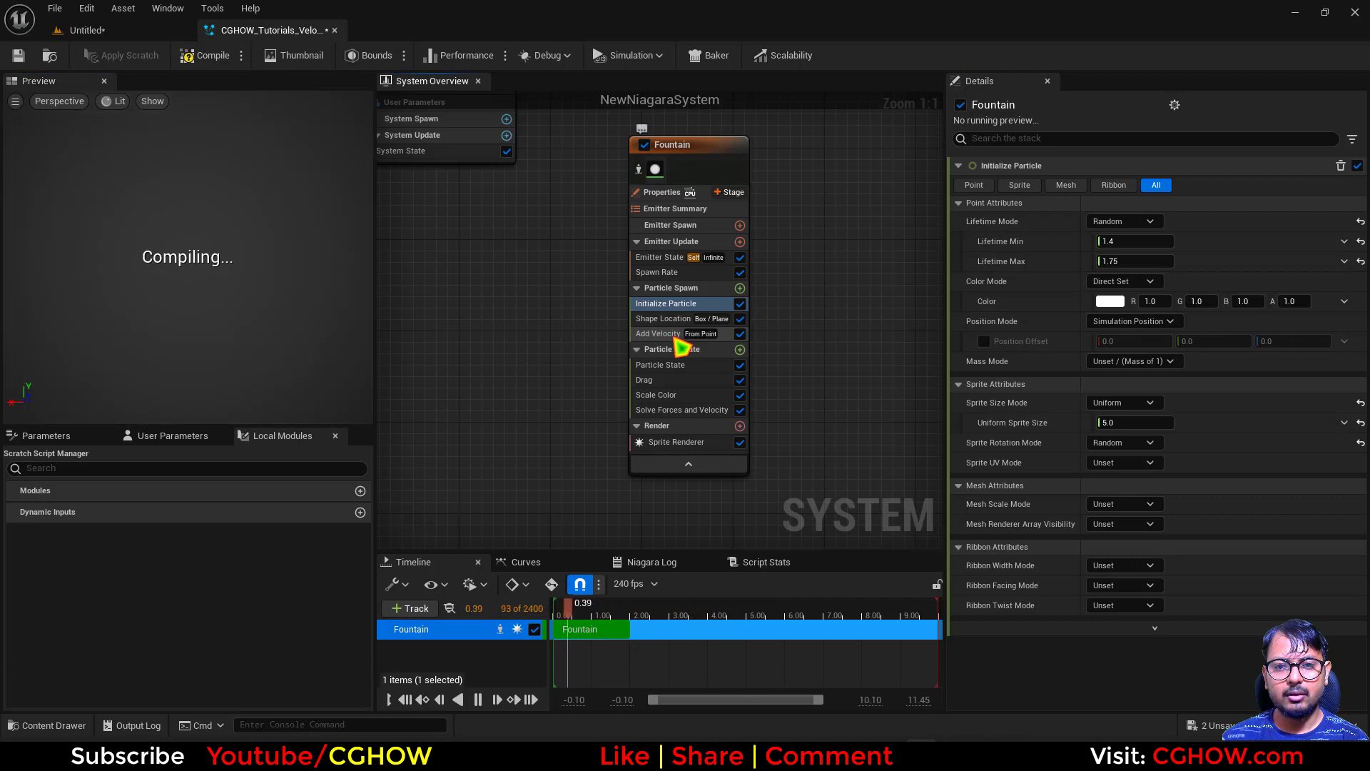
left_click(678, 335)
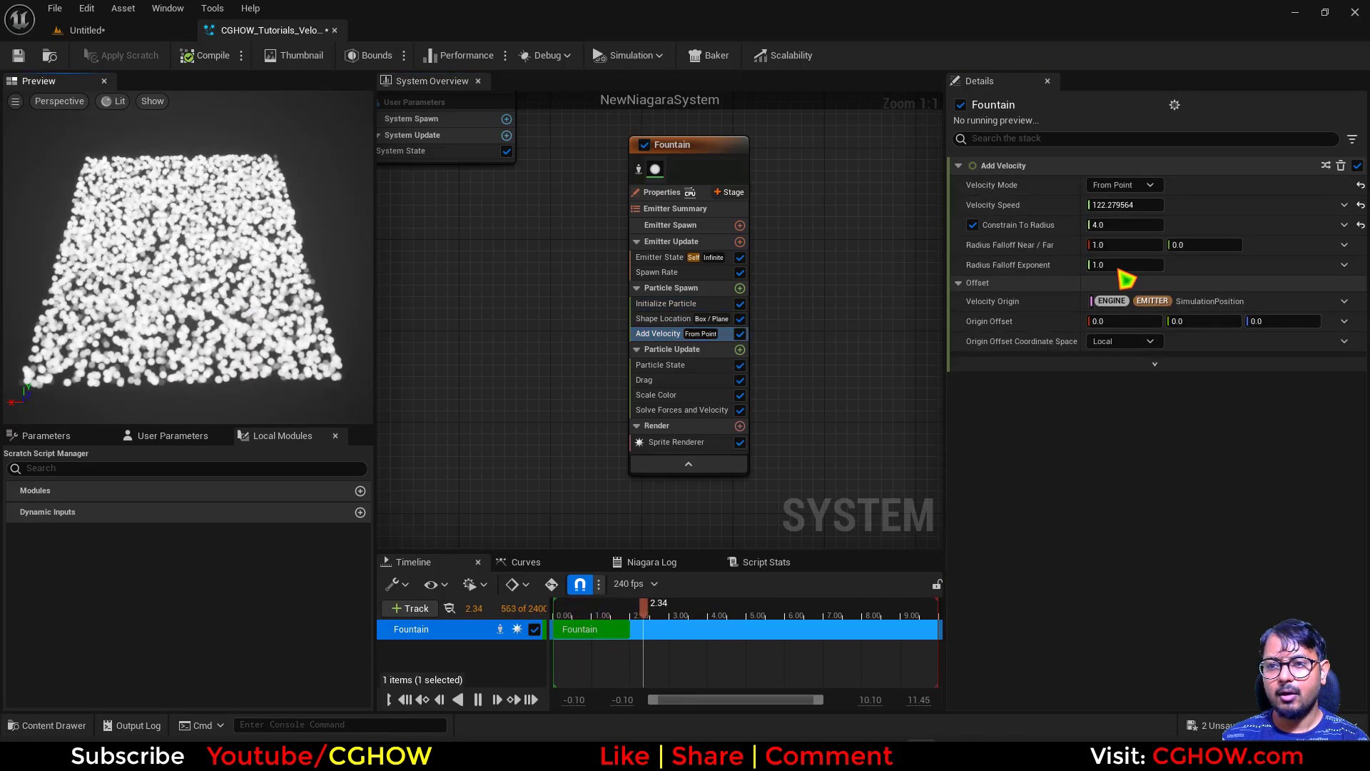
left_click(972, 225)
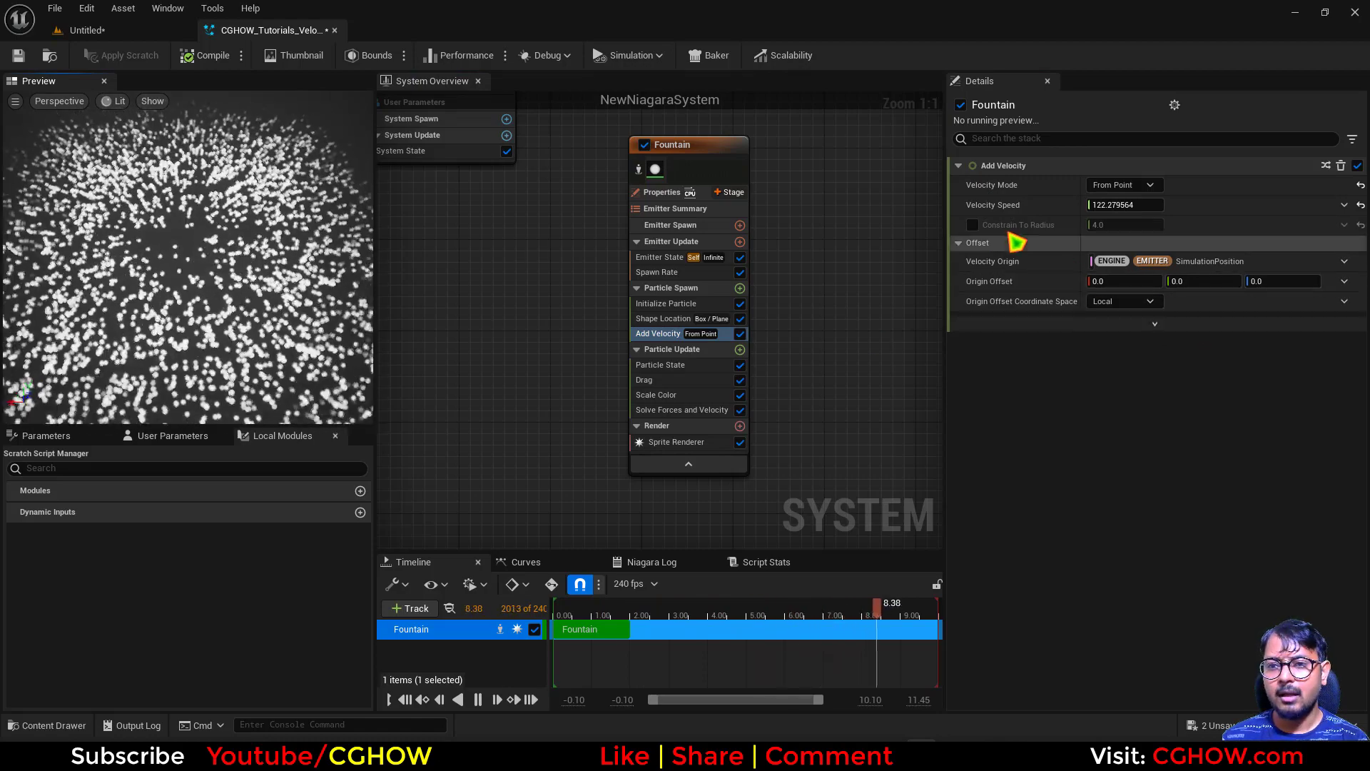
left_click(972, 225)
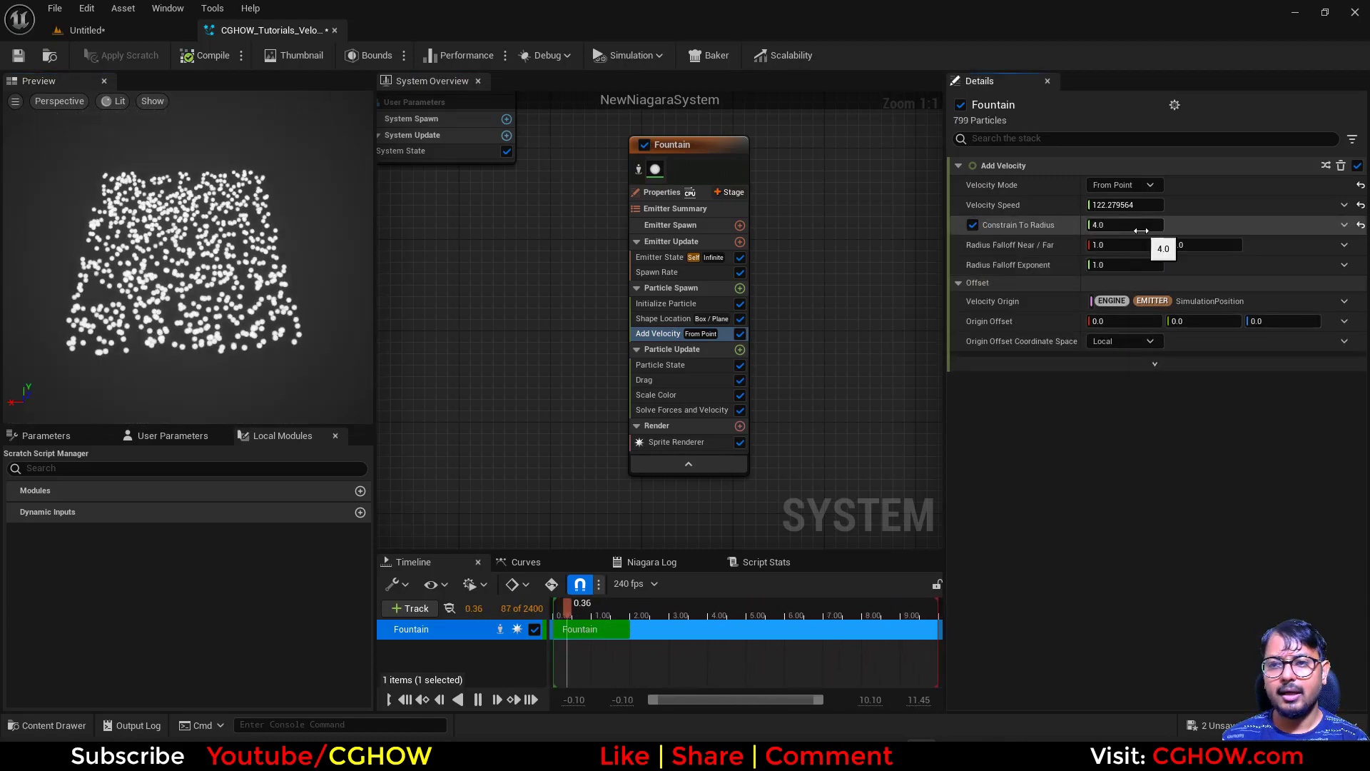
Step: Set Constrain To Radius to 50 and compare the circular area it affects with the size of the spawn plane
left_click(1141, 224)
type("50")
key("Return")
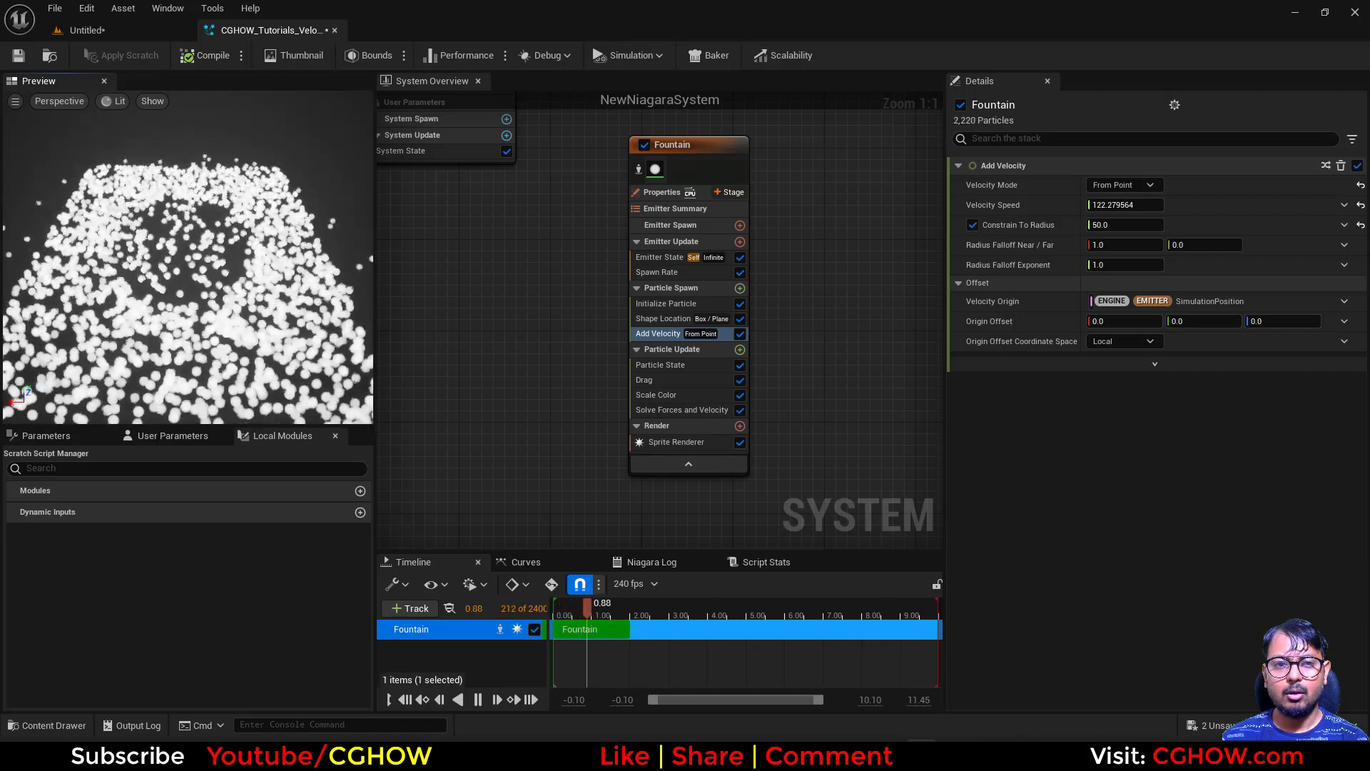
left_click(662, 318)
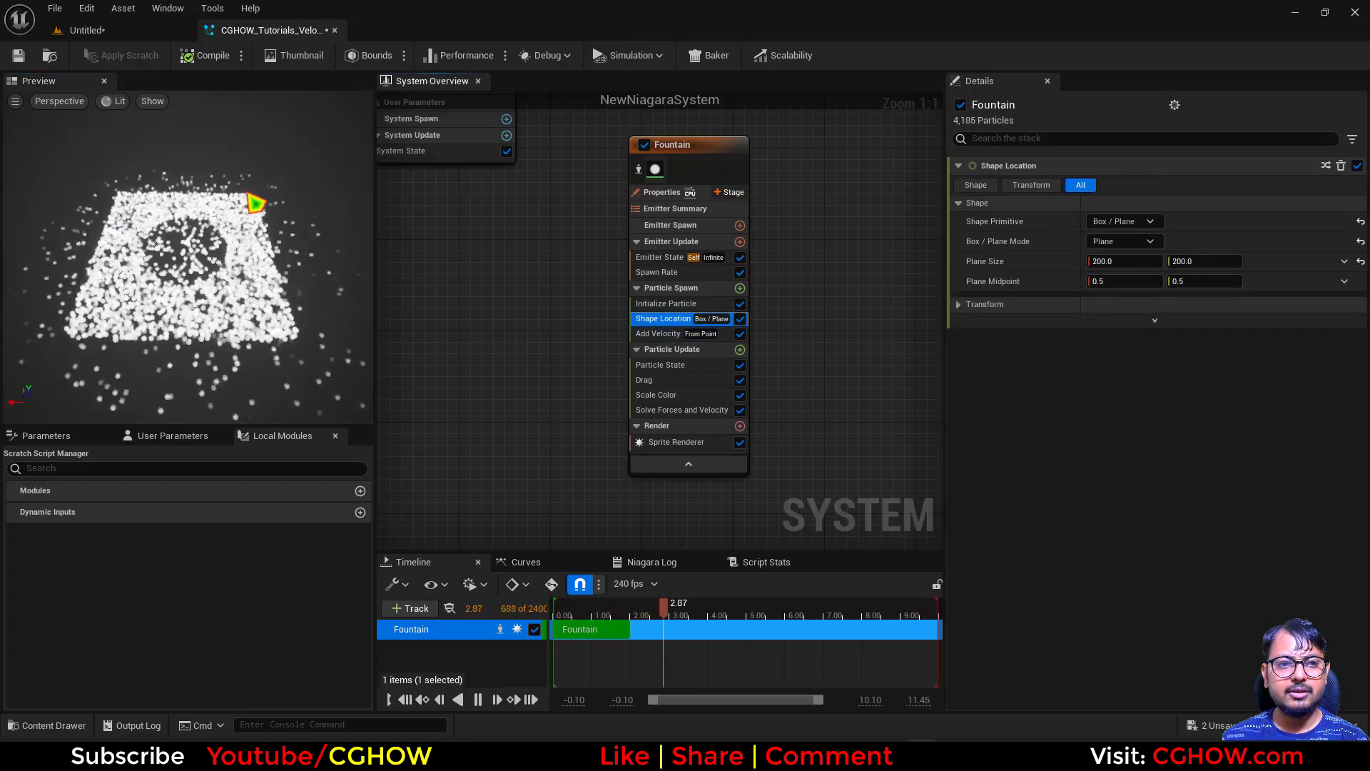
left_click(659, 333)
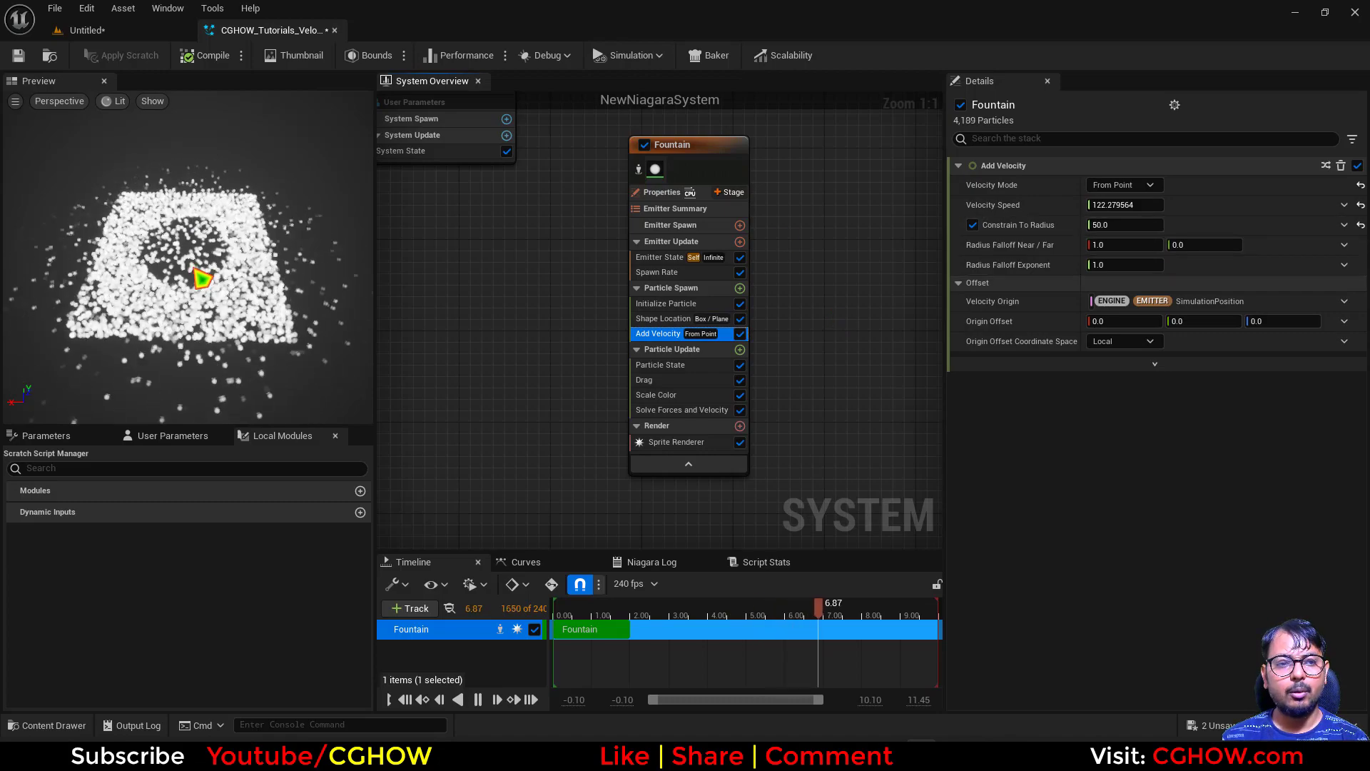
right_click_drag(194, 277, 234, 335)
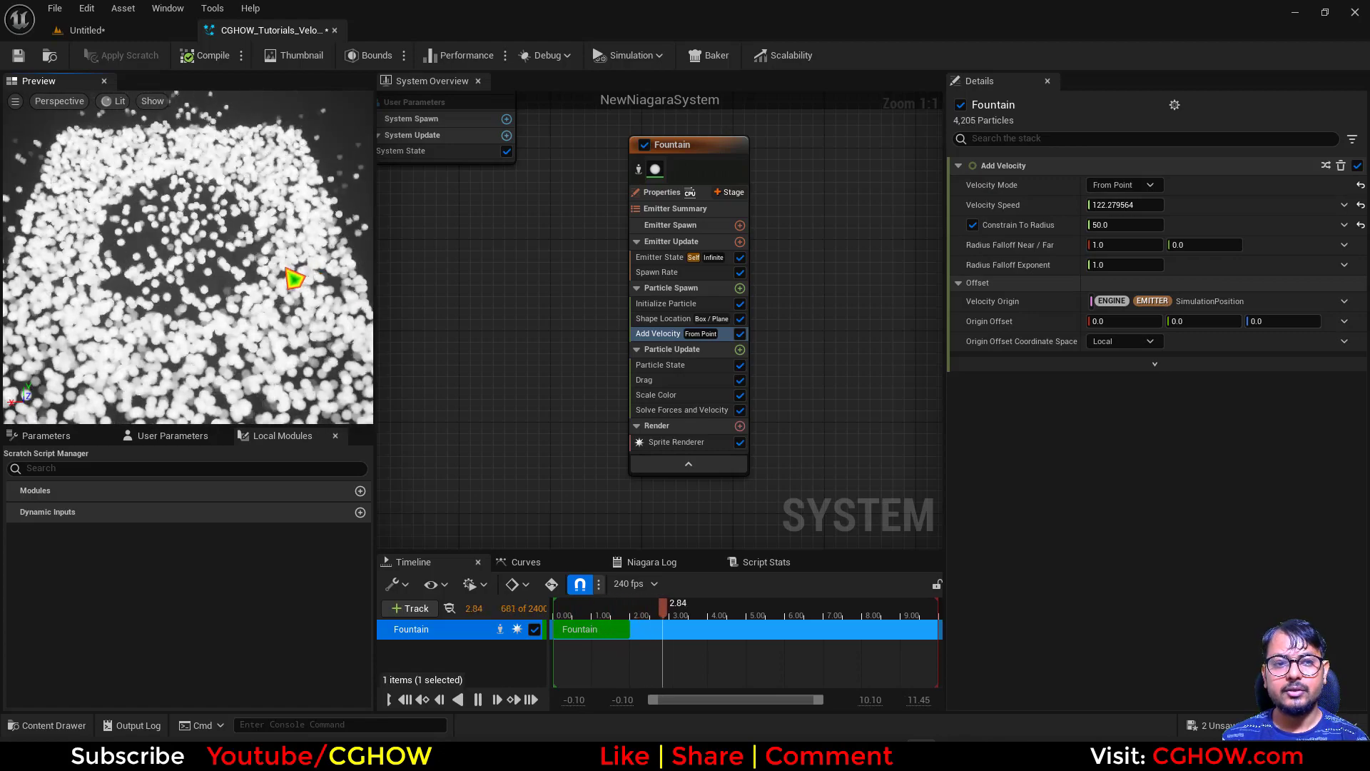
Step: Try Radius Falloff Exponent values of about 4.1 and 0 in Add Velocity, and set it to 20
left_click_drag(1121, 264, 1149, 264)
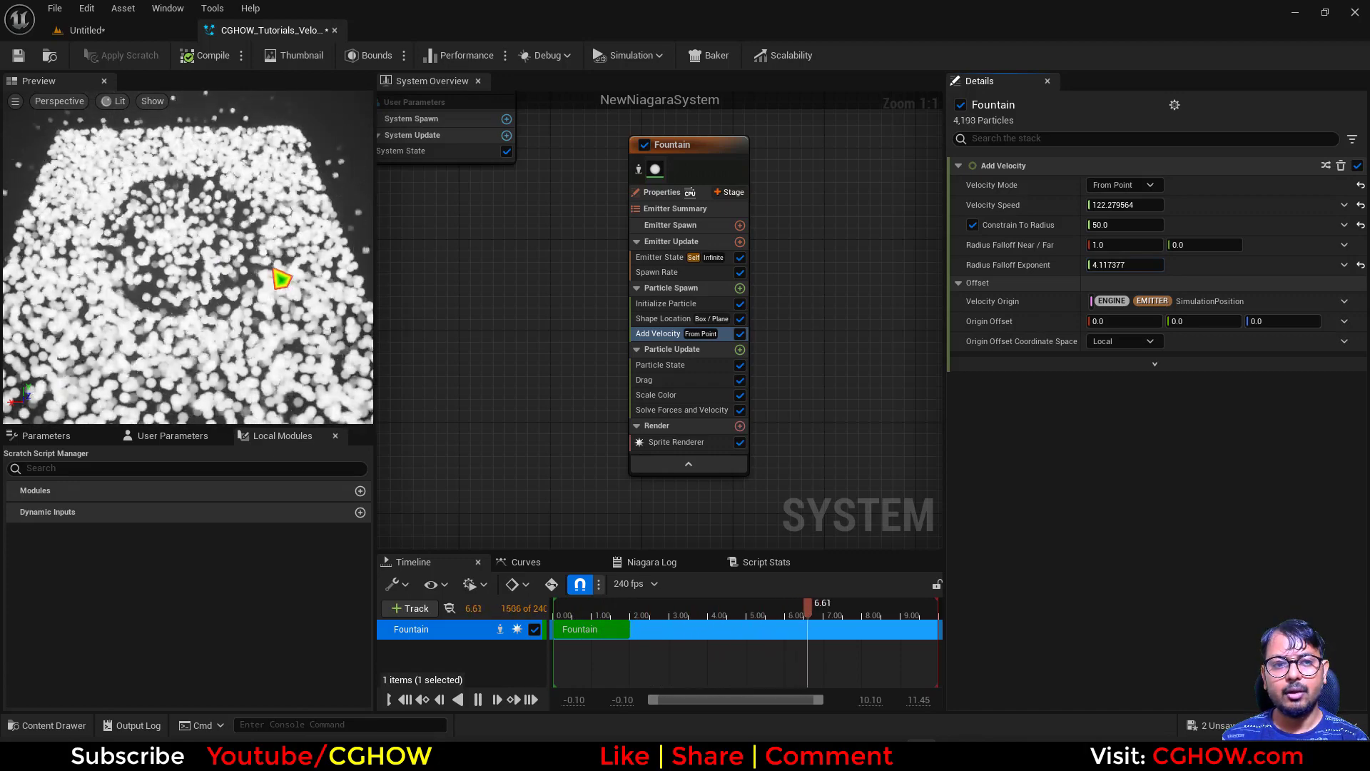
left_click(1123, 265)
type("0")
key("Return")
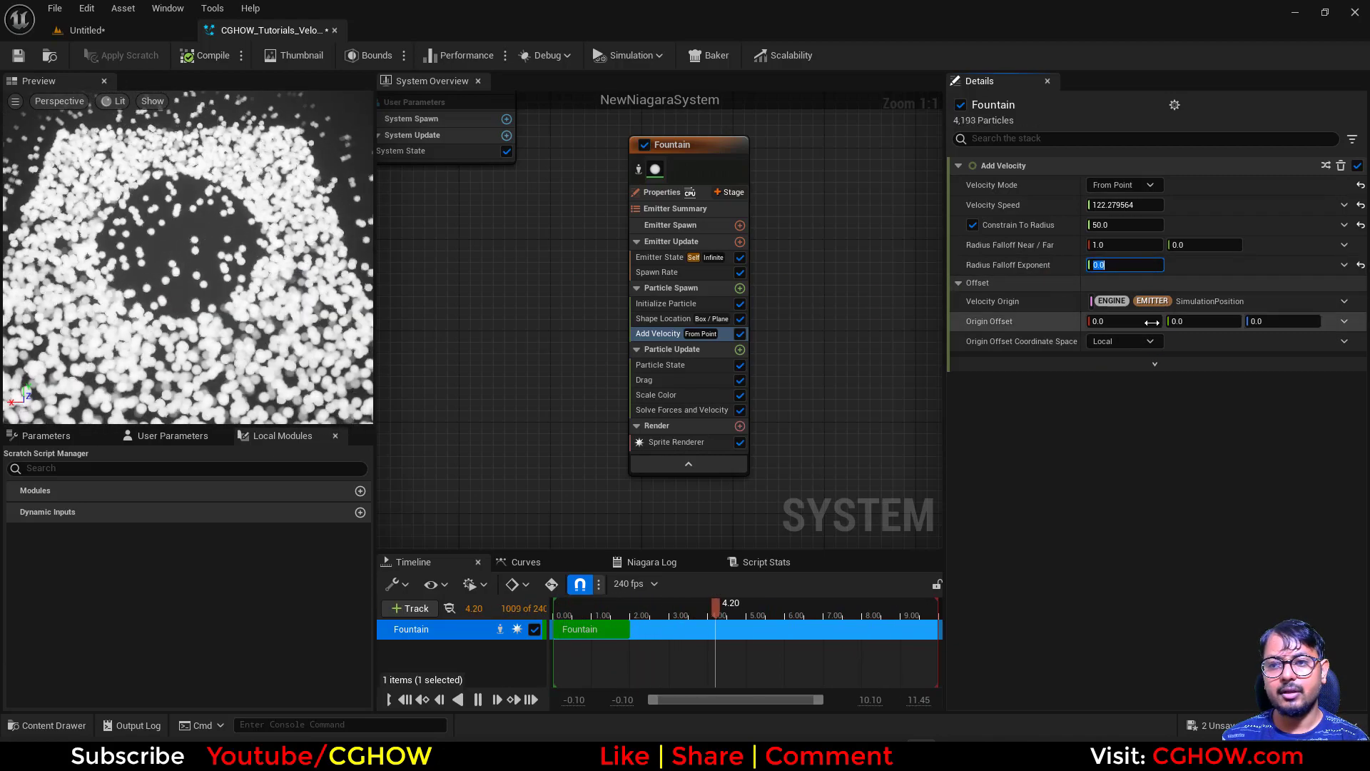
type("2")
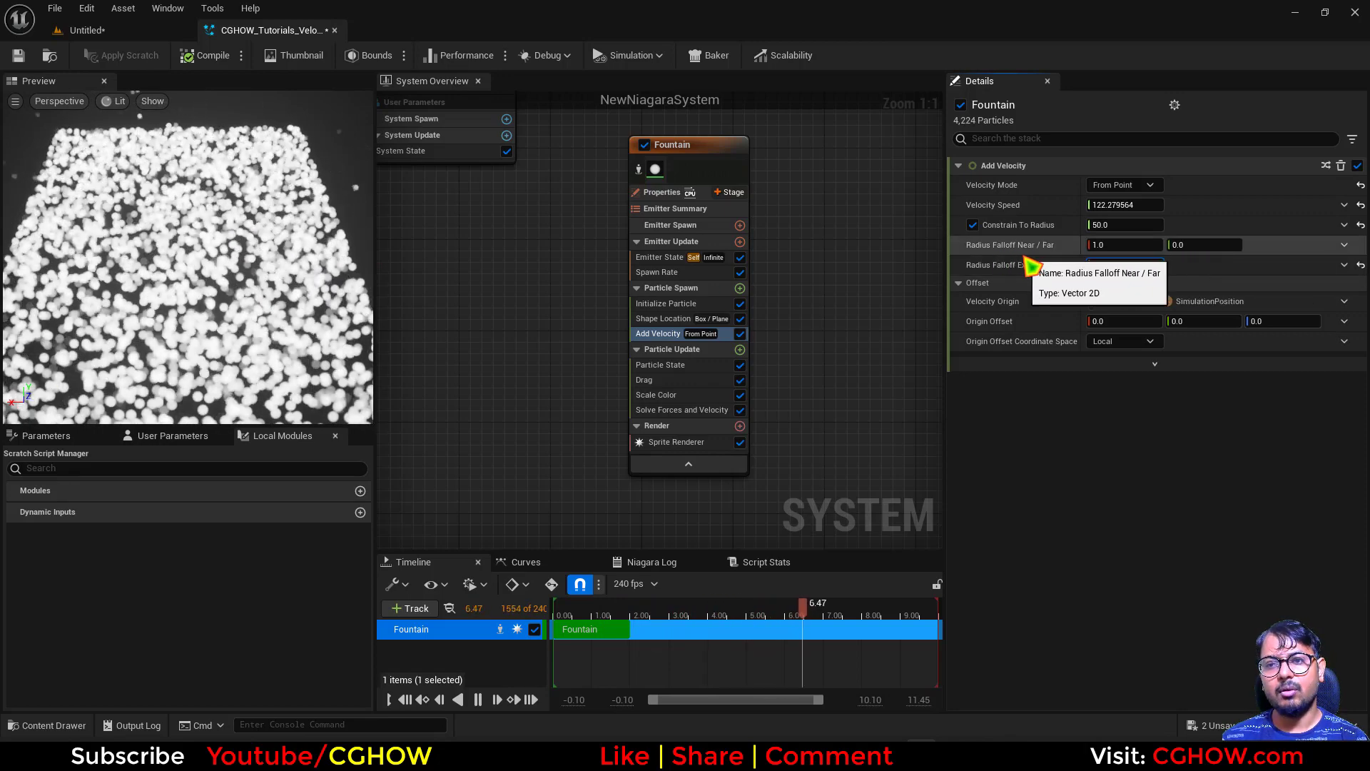
Step: Set the far value of Radius Falloff Near / Far to about 0.28 and pause the preview
left_click_drag(1206, 245, 1206, 245)
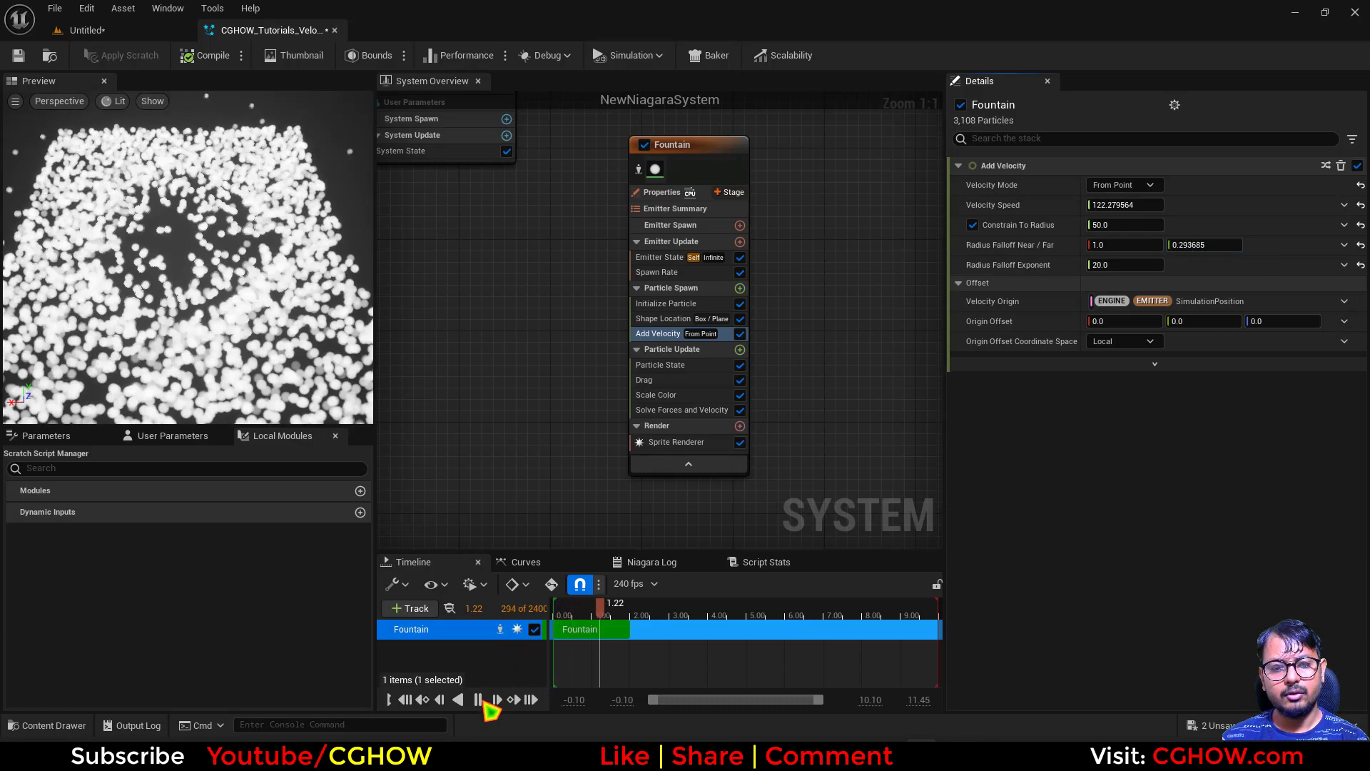
left_click(478, 699)
left_click_drag(1203, 245, 1155, 269)
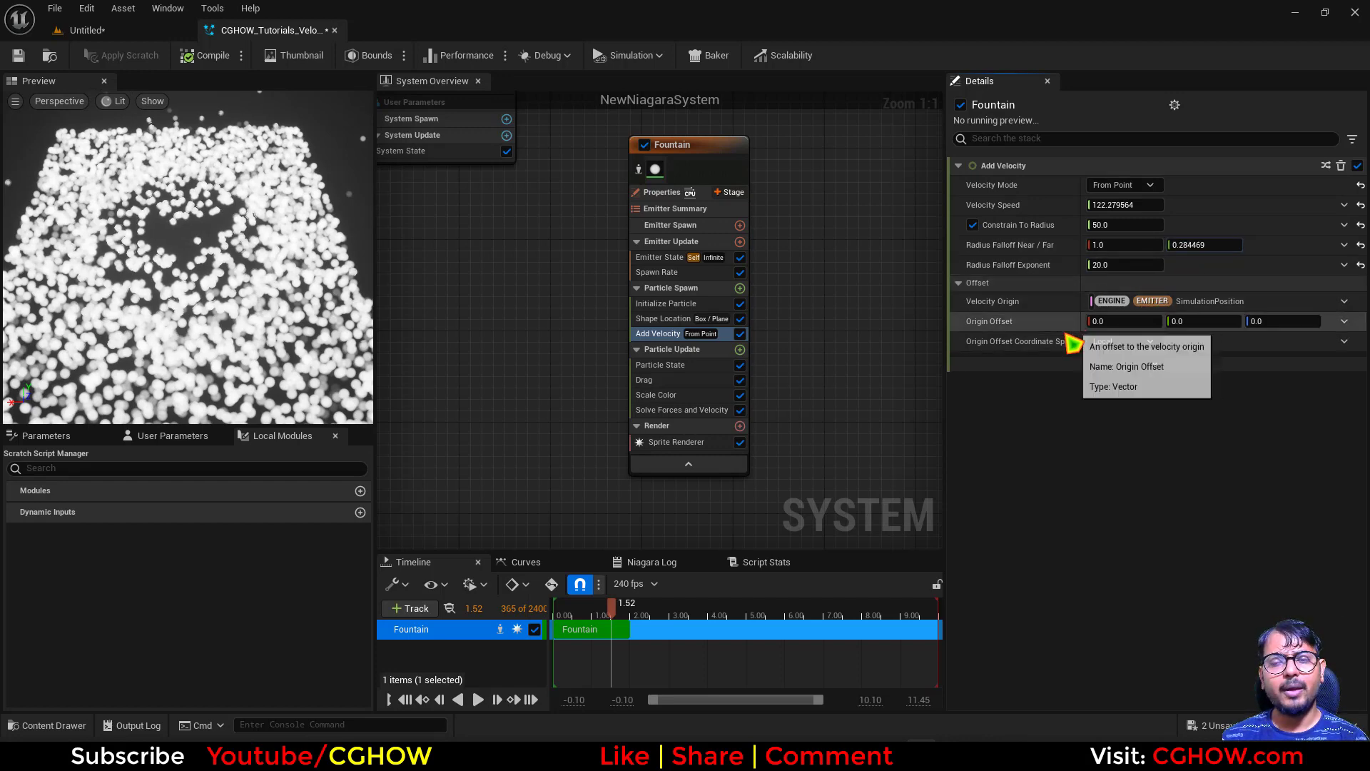
Step: Turn off Constrain To Radius and lower the Origin Offset's Z value with the preview playing, keeping the offset's coordinate space Local
left_click(972, 225)
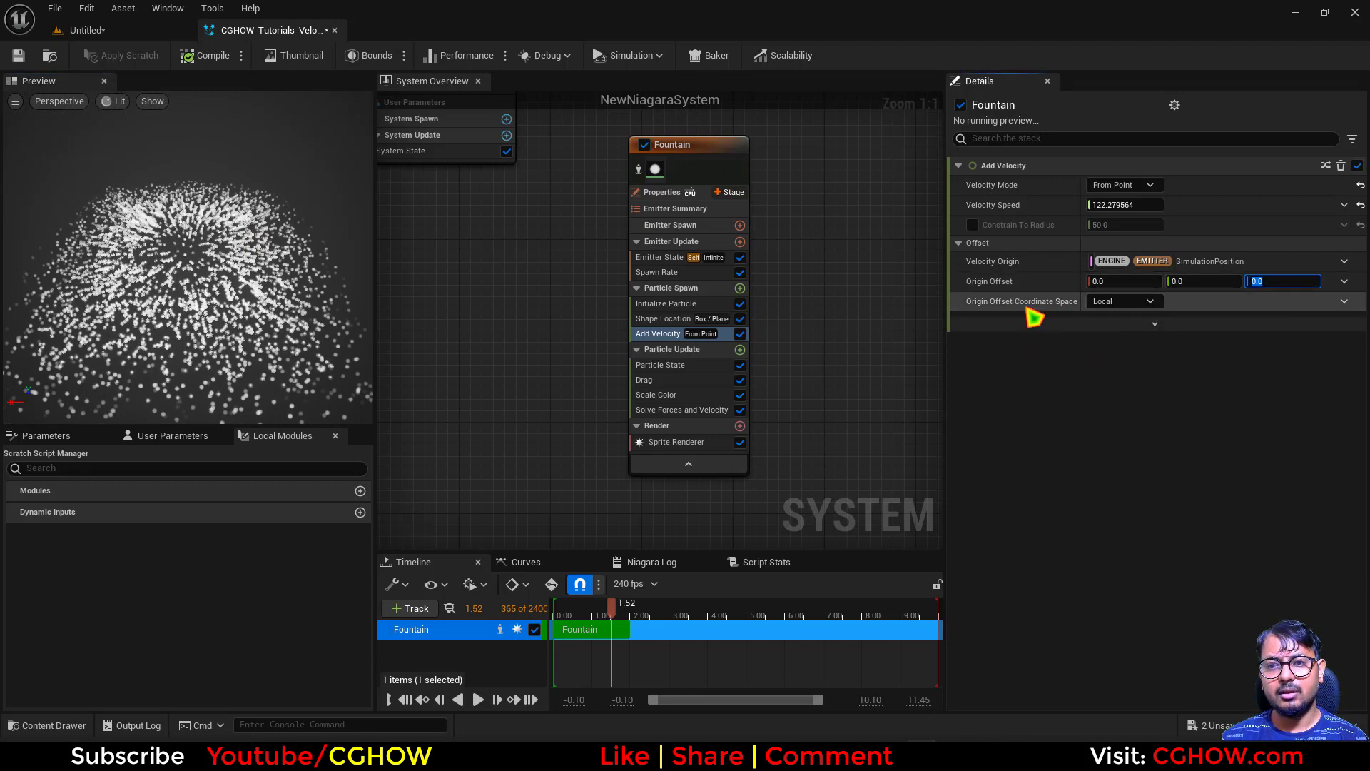
left_click(1150, 301)
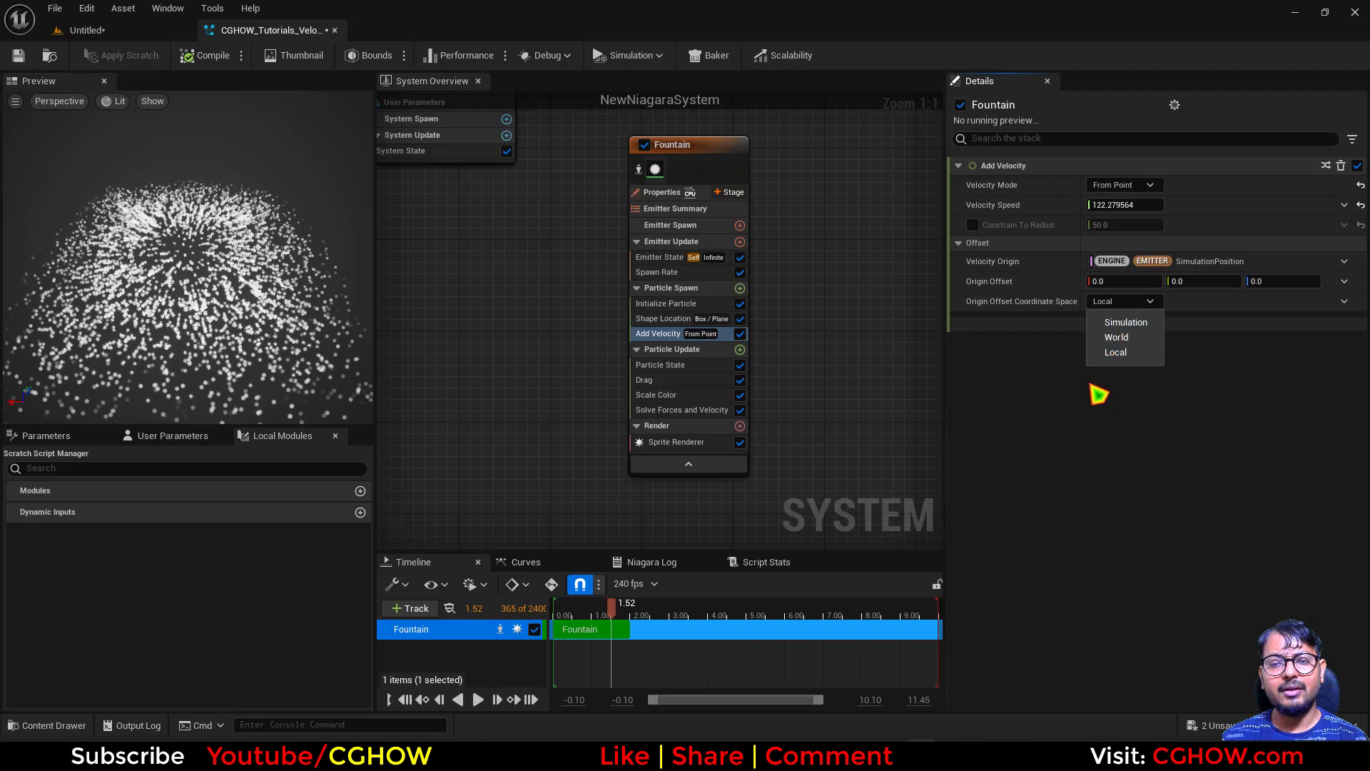
left_click(1070, 376)
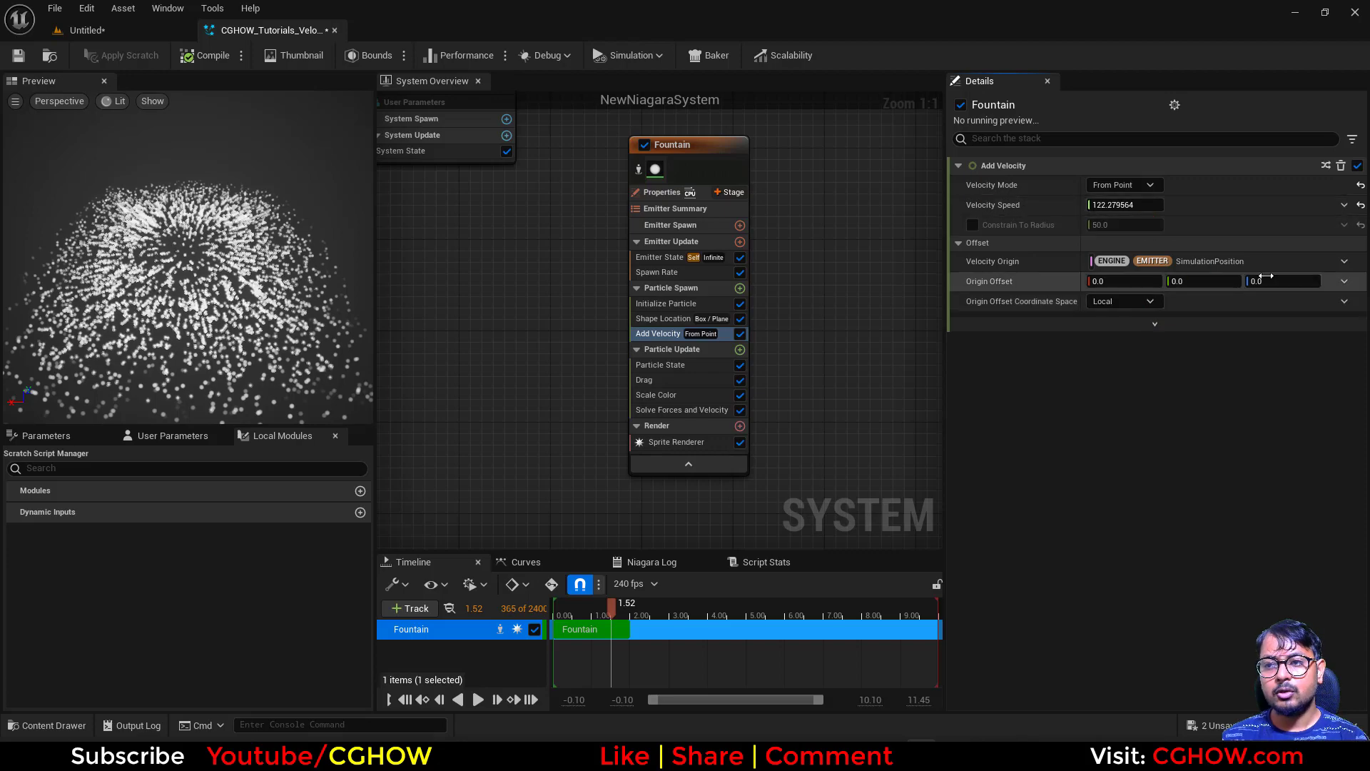
left_click(477, 699)
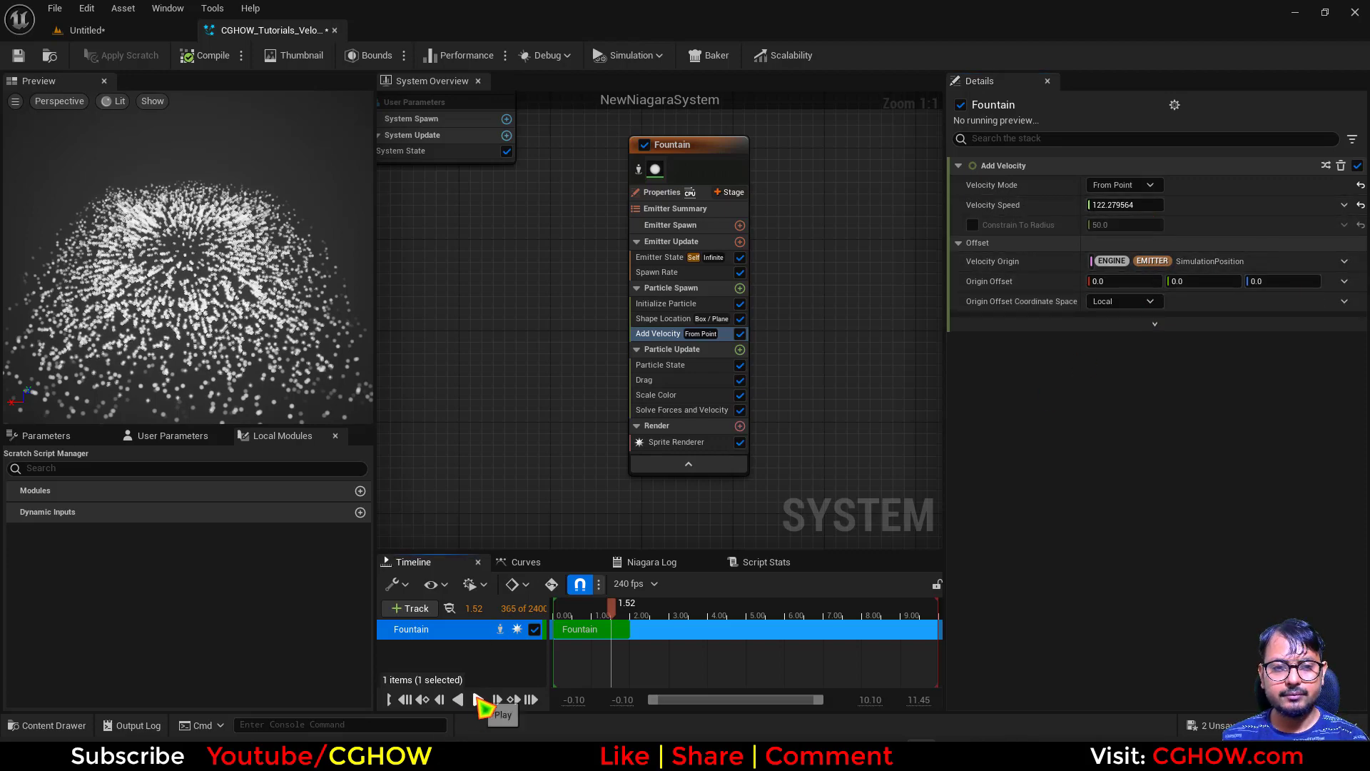
left_click_drag(1283, 281, 1227, 281)
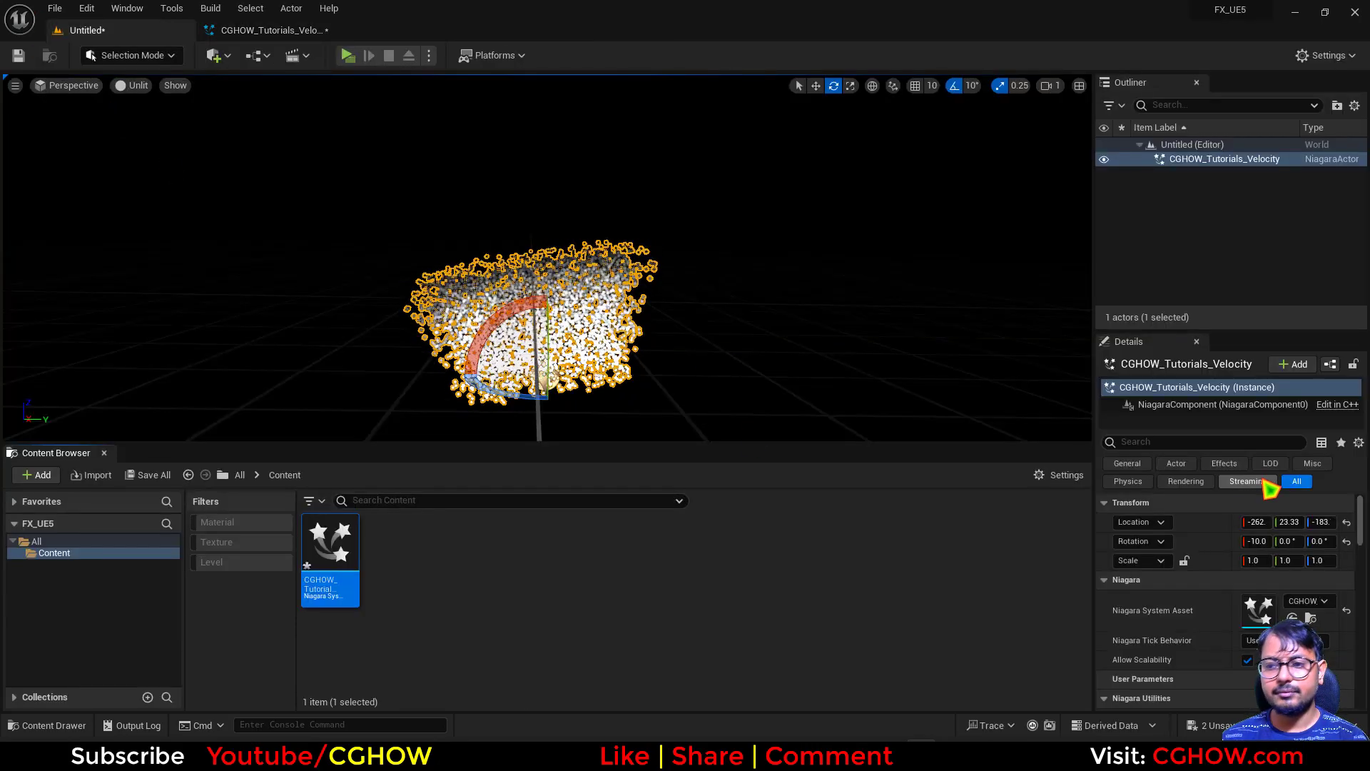
Step: Reset the rotation of the Niagara actor in the level and rotate it to 30° about the X axis
left_click(1347, 540)
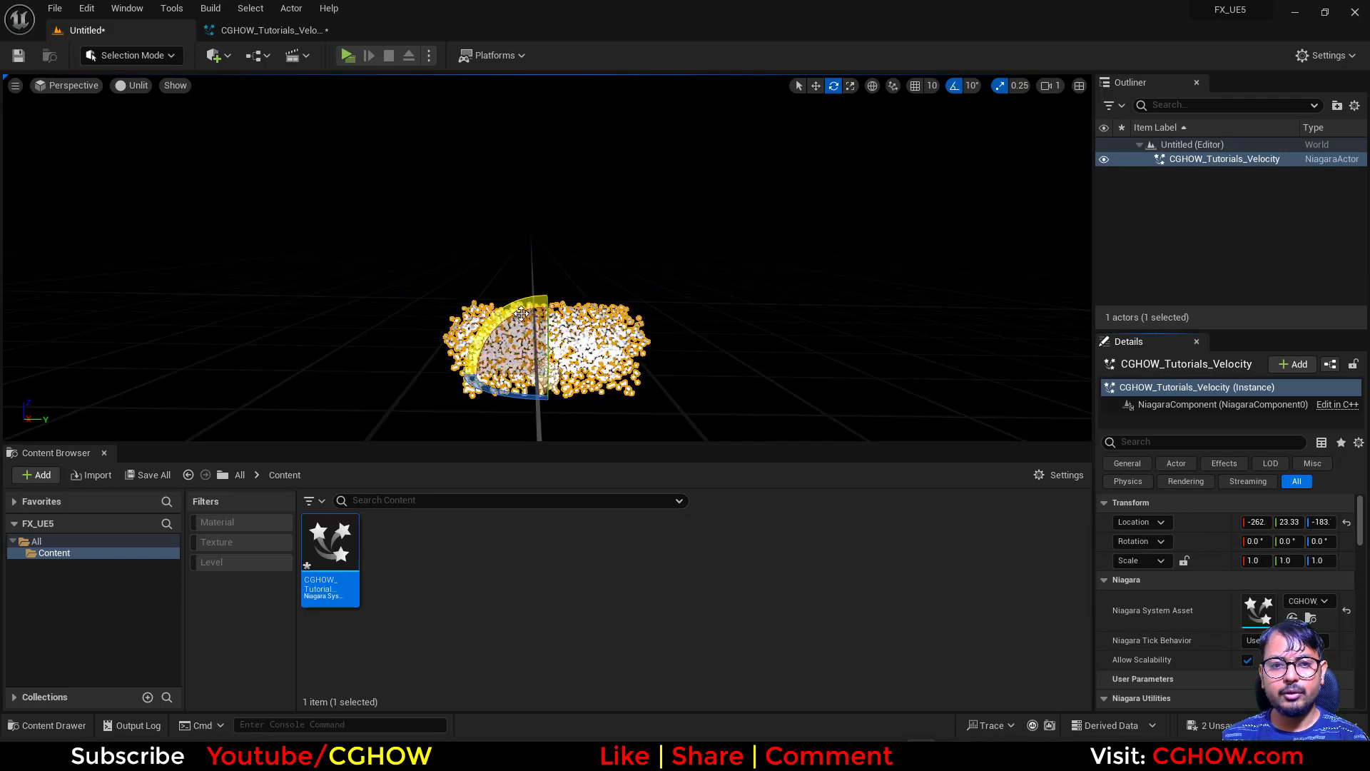
left_click_drag(503, 314, 560, 303)
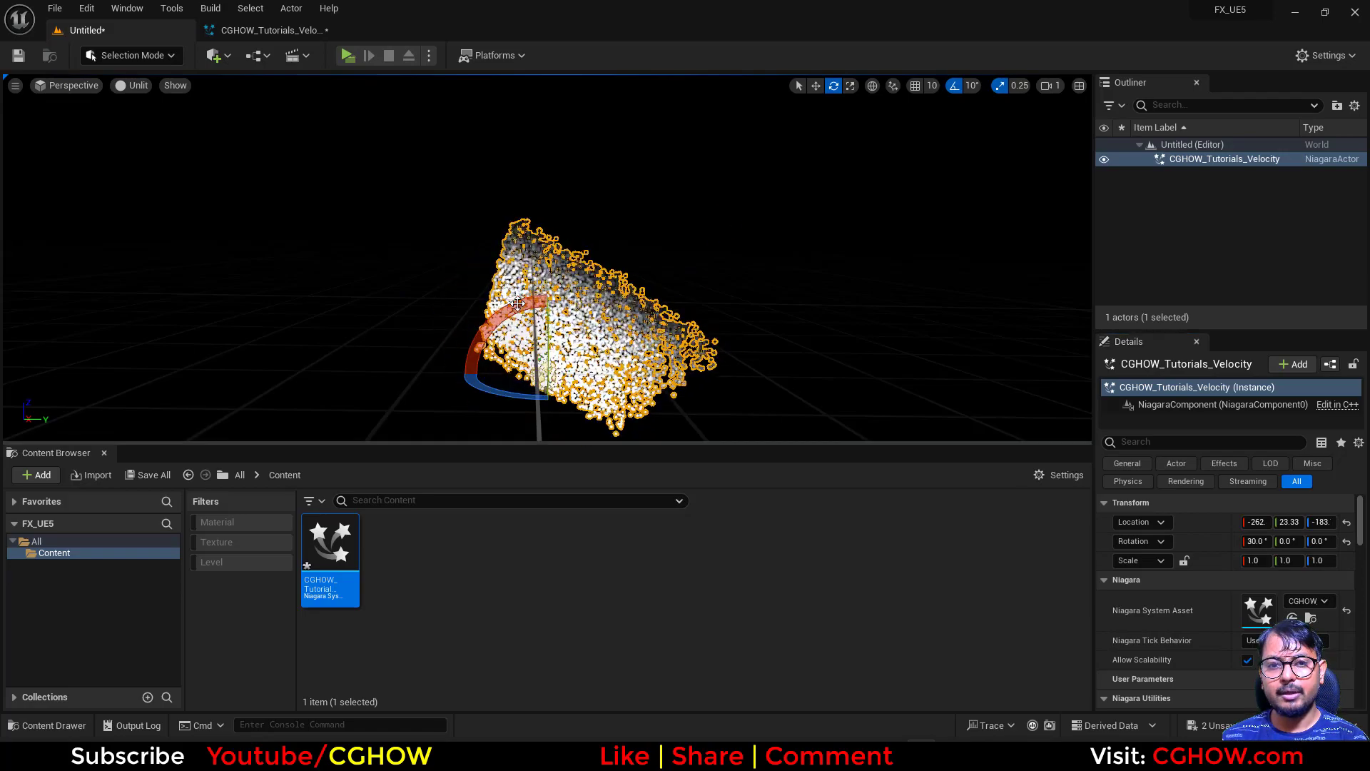